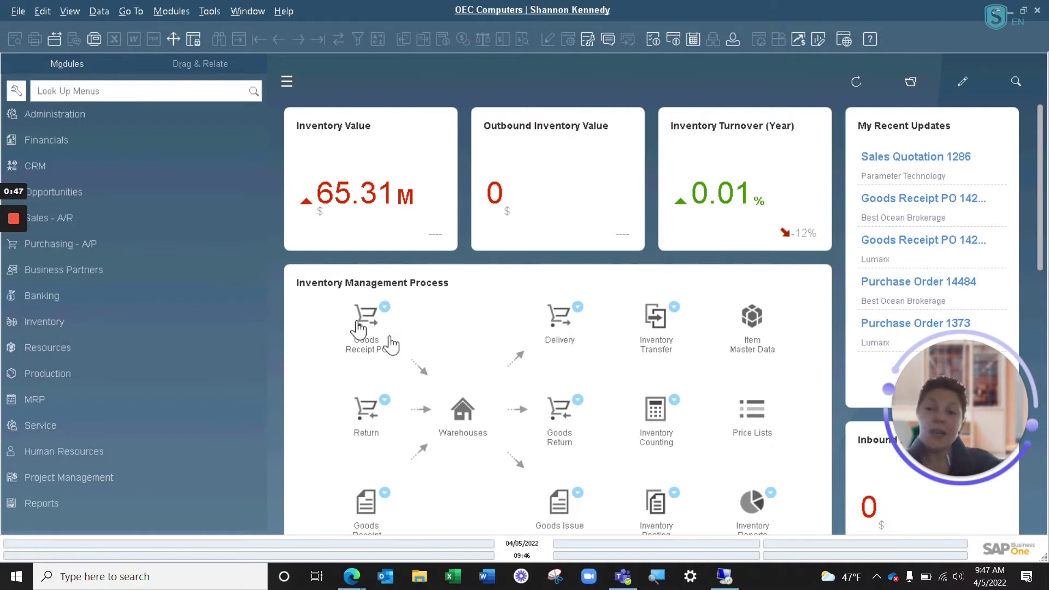
- Open the Payment Wizard from Banking, start a new payment run and advance to its general parameters
{"action": "left_click", "coordinate": [54, 297]}
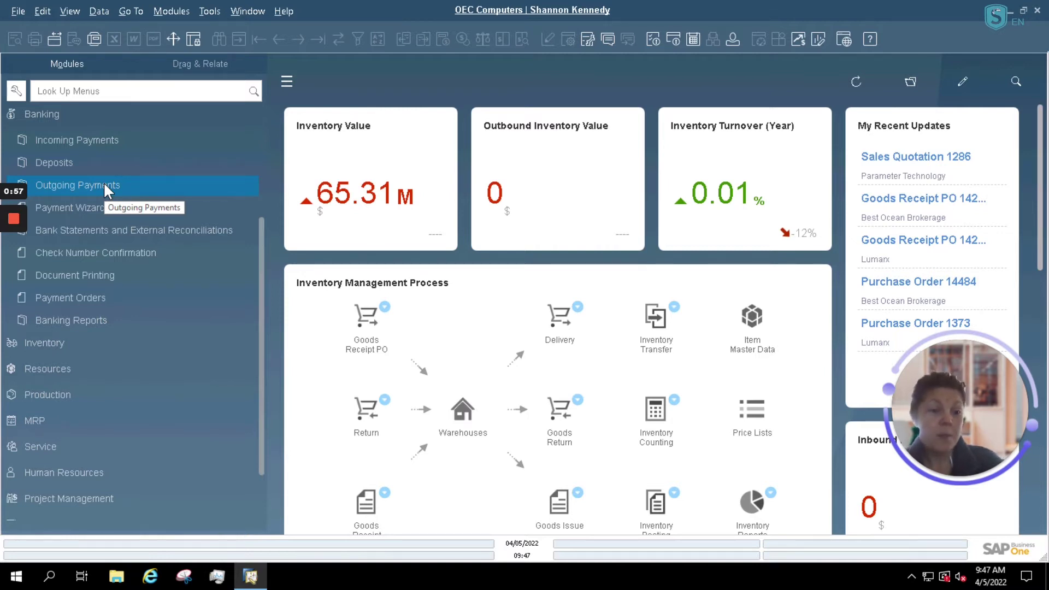
{"action": "left_click", "coordinate": [76, 207]}
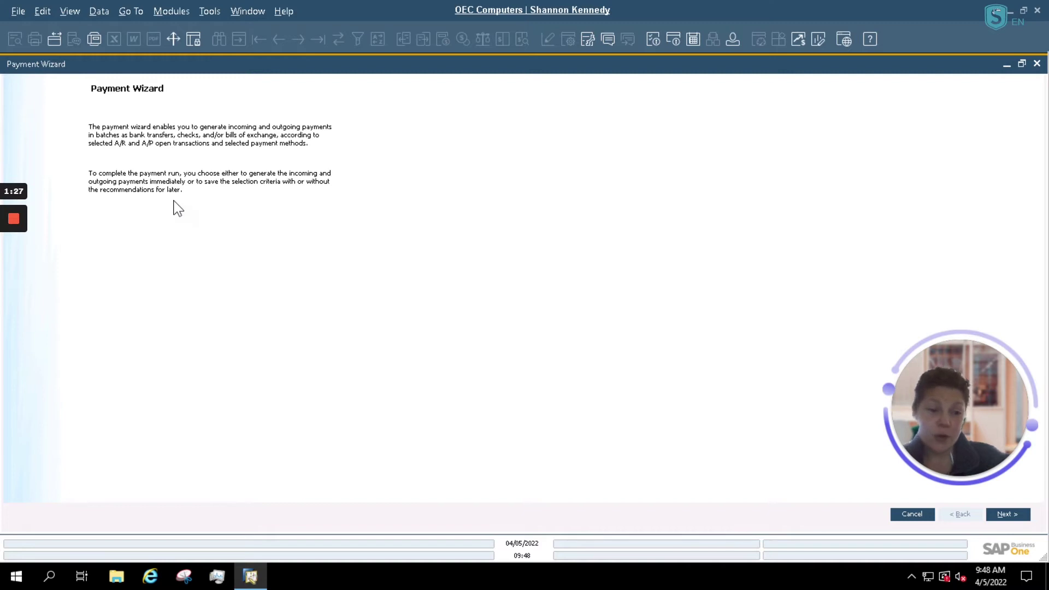
{"action": "left_click", "coordinate": [1006, 517]}
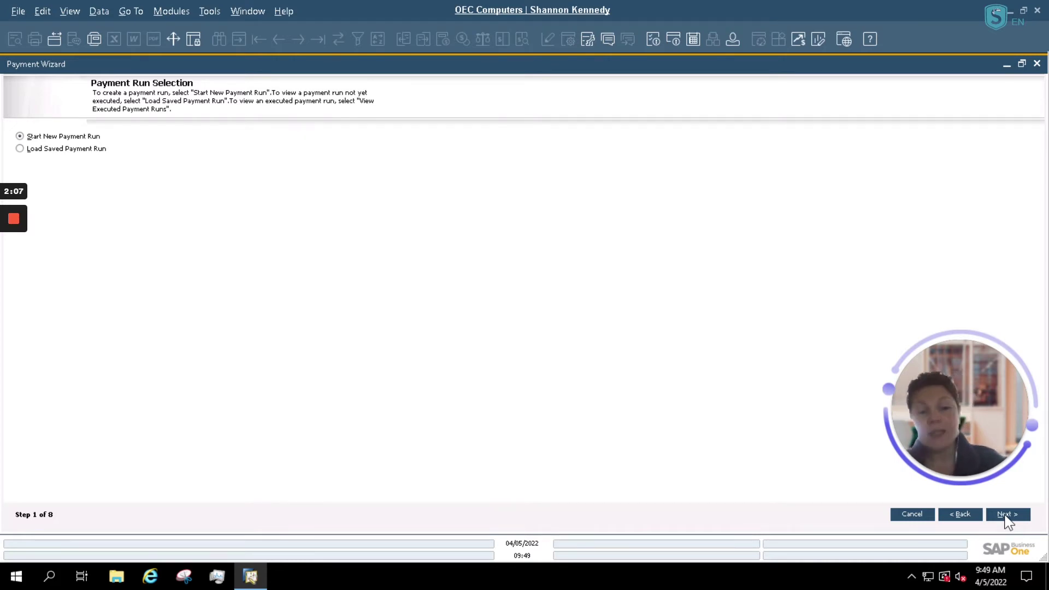
{"action": "left_click", "coordinate": [1006, 515]}
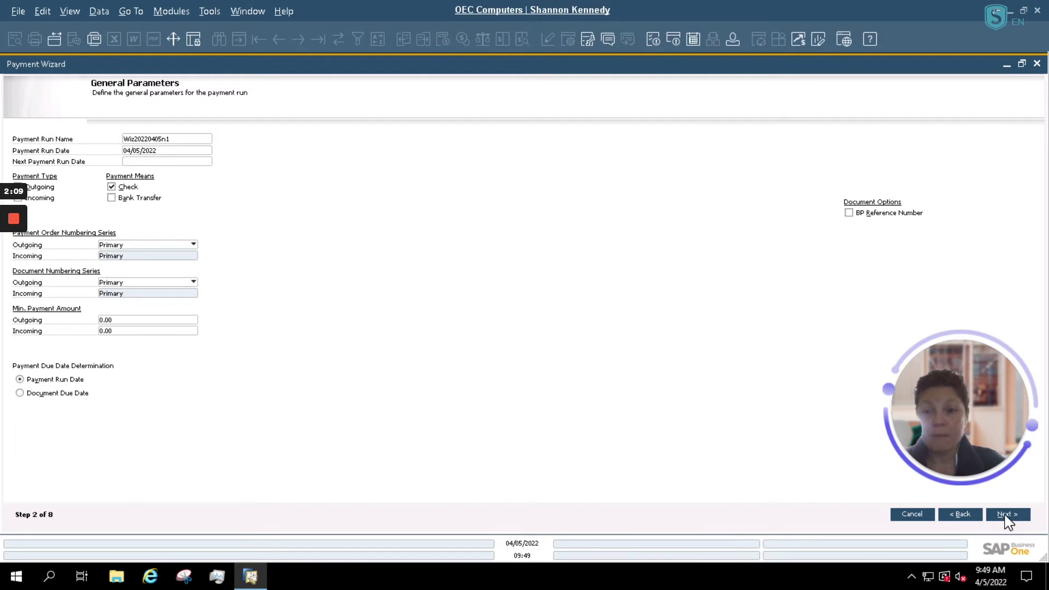
- Rename the payment run as the presenter's first name followed by "Payment Run", leaving the next payment run date blank
{"action": "double_click", "coordinate": [198, 140]}
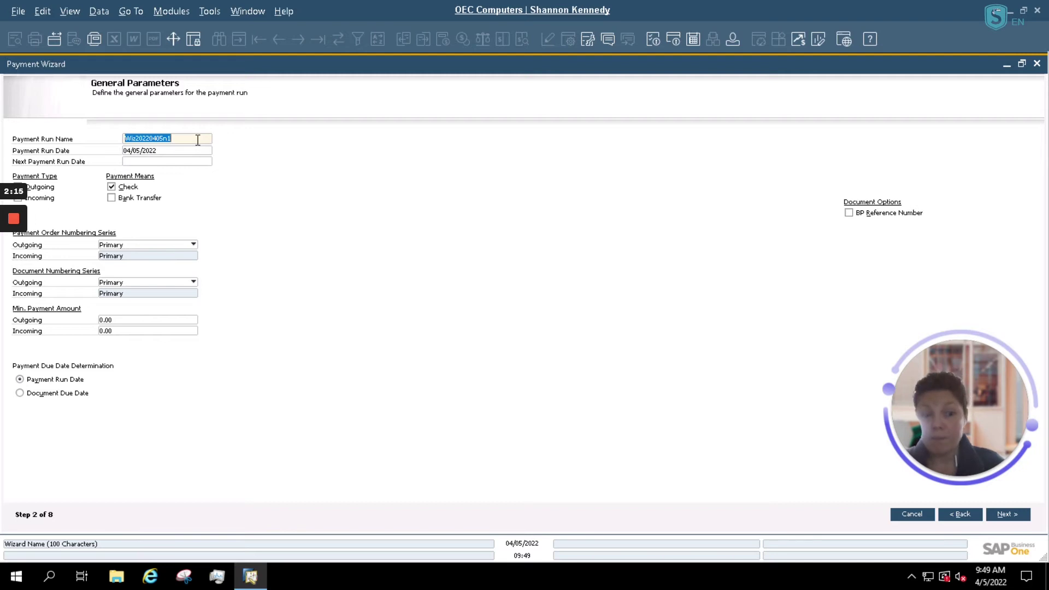
{"action": "key", "text": "BackSpace"}
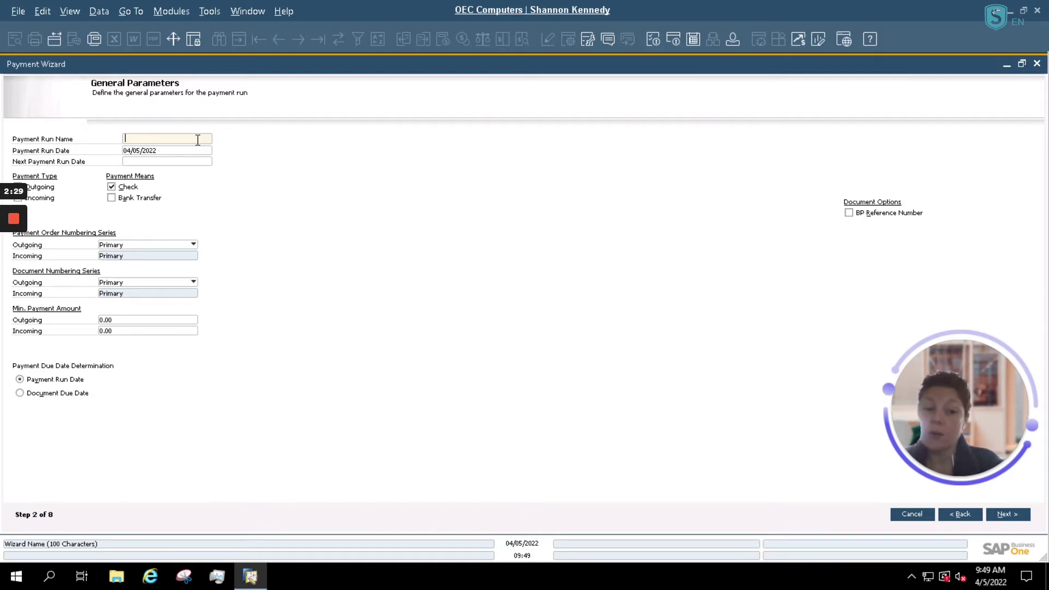
{"action": "type", "text": "Shannon"}
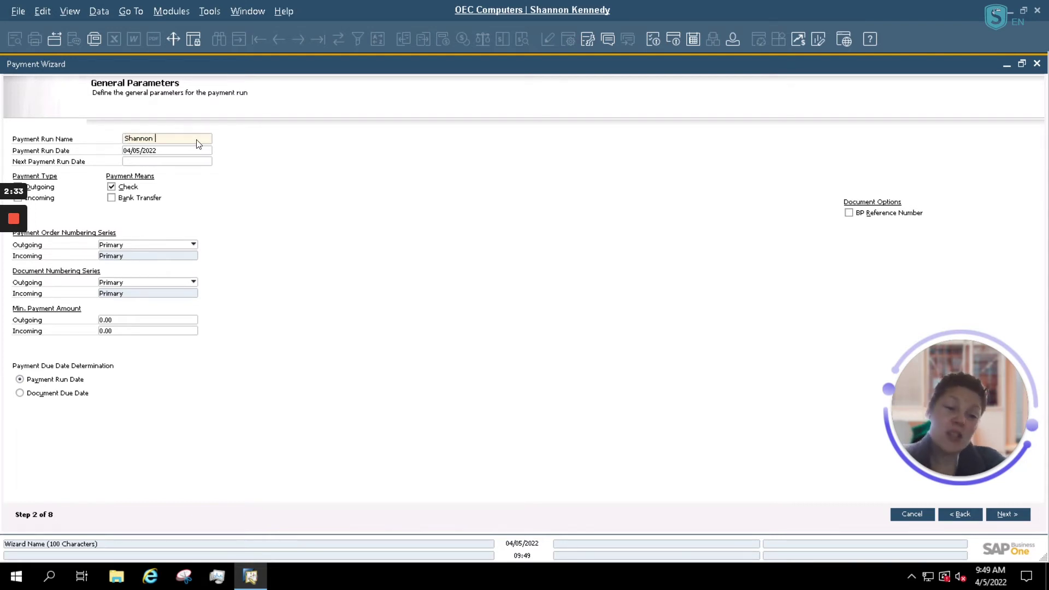
{"action": "type", "text": " Payment Run"}
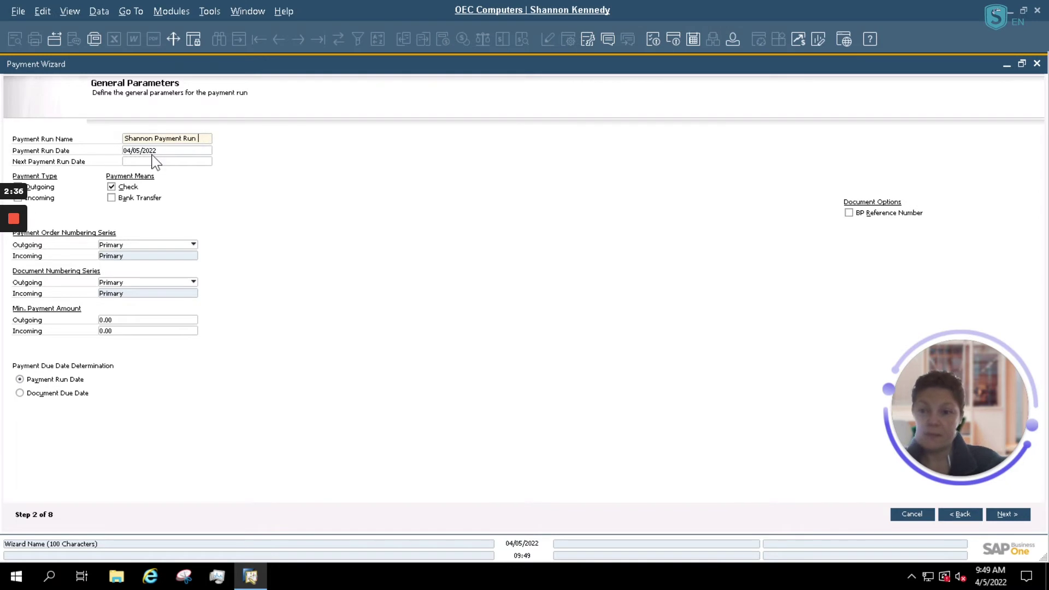
{"action": "key", "text": "Tab"}
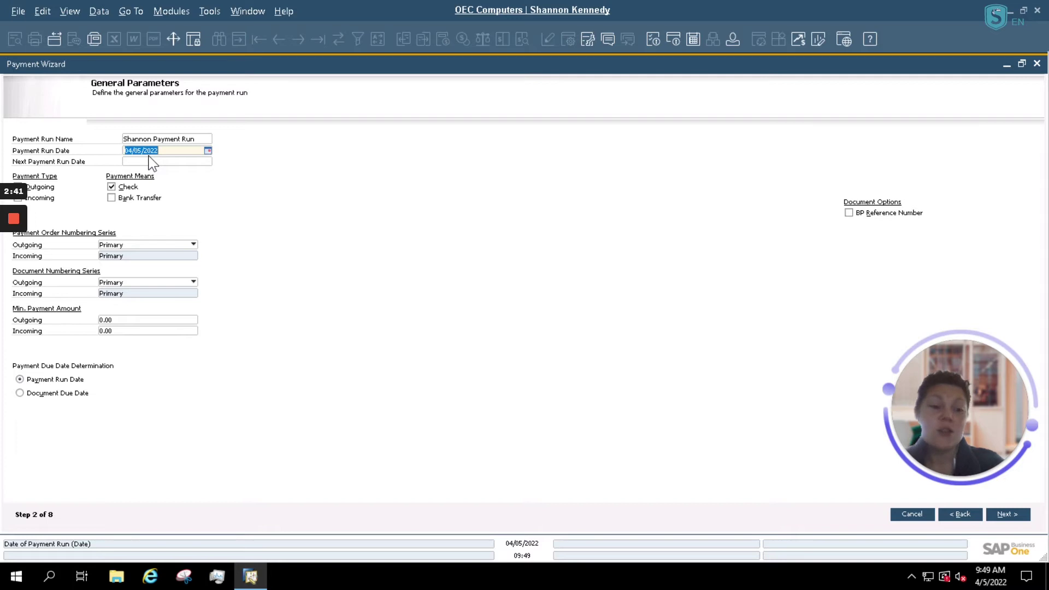
{"action": "left_click", "coordinate": [145, 161]}
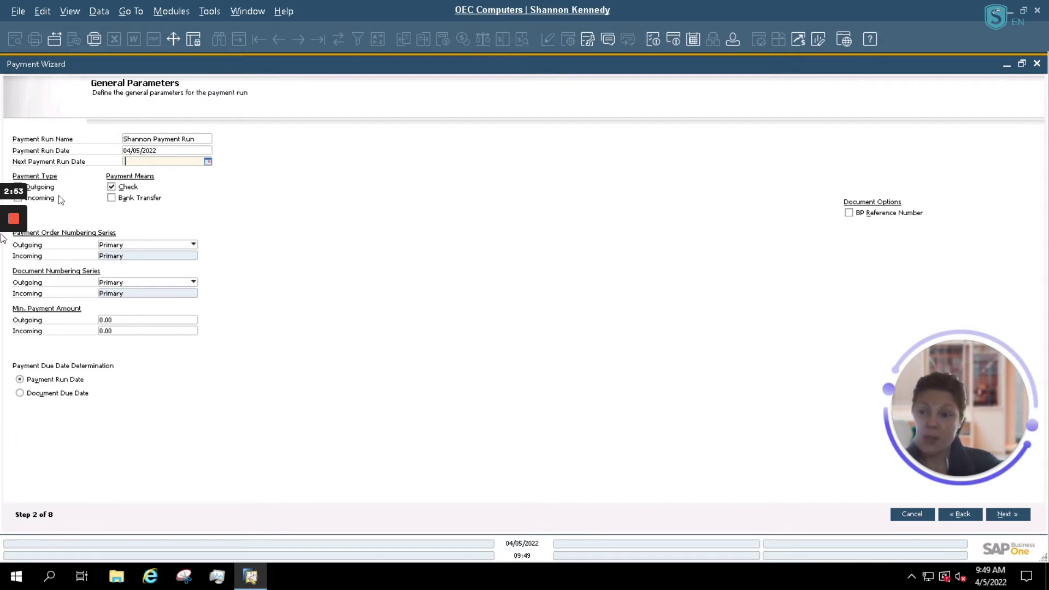
- Restore the Payment Wizard to a floating window, widen it and move it over the middle of the home page
{"action": "double_click", "coordinate": [633, 65]}
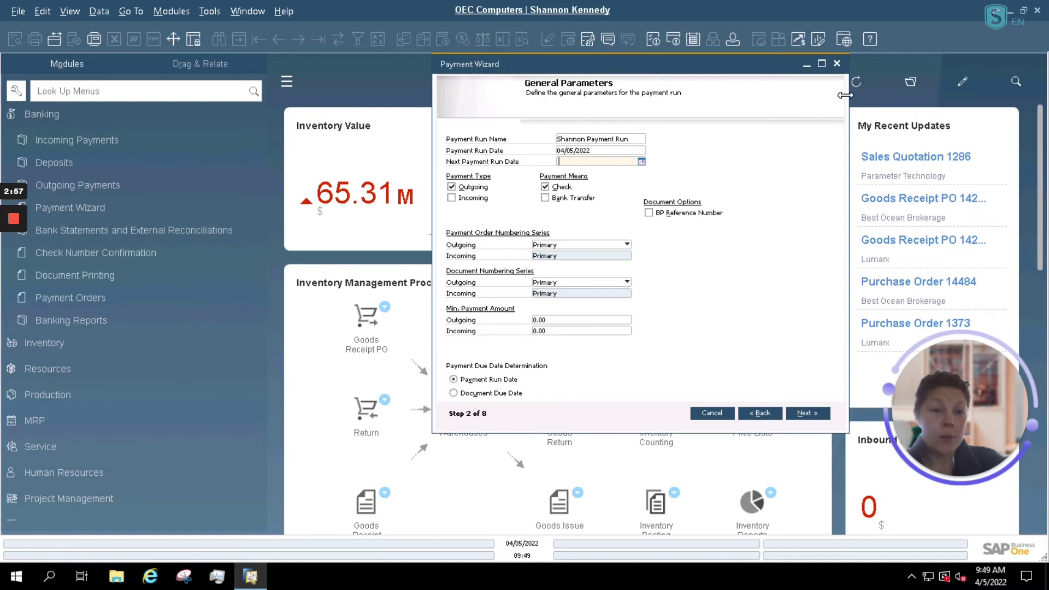
{"action": "left_click_drag", "start_coordinate": [848, 71], "coordinate": [1044, 73]}
{"action": "left_click_drag", "start_coordinate": [735, 64], "coordinate": [526, 84]}
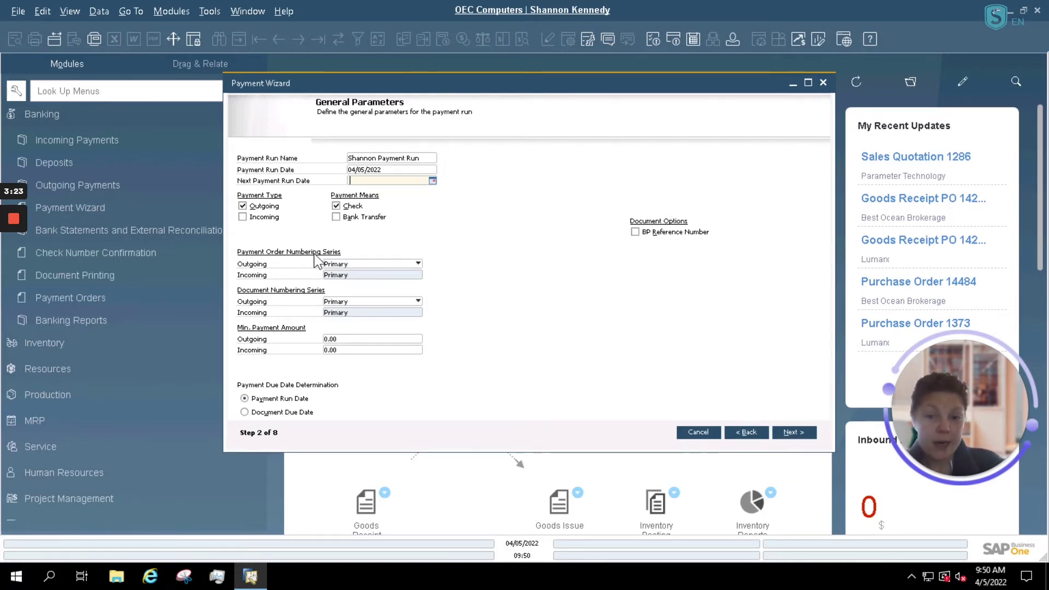
- Keep the Primary series for outgoing payment orders and continue to the business partner selection criteria
{"action": "left_click", "coordinate": [417, 267]}
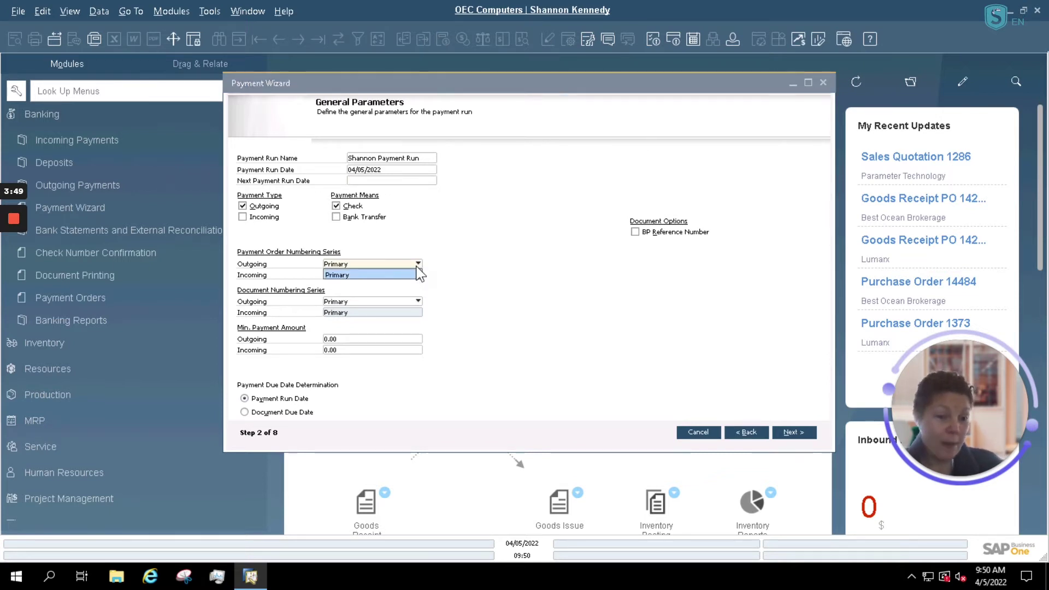
{"action": "left_click", "coordinate": [525, 299]}
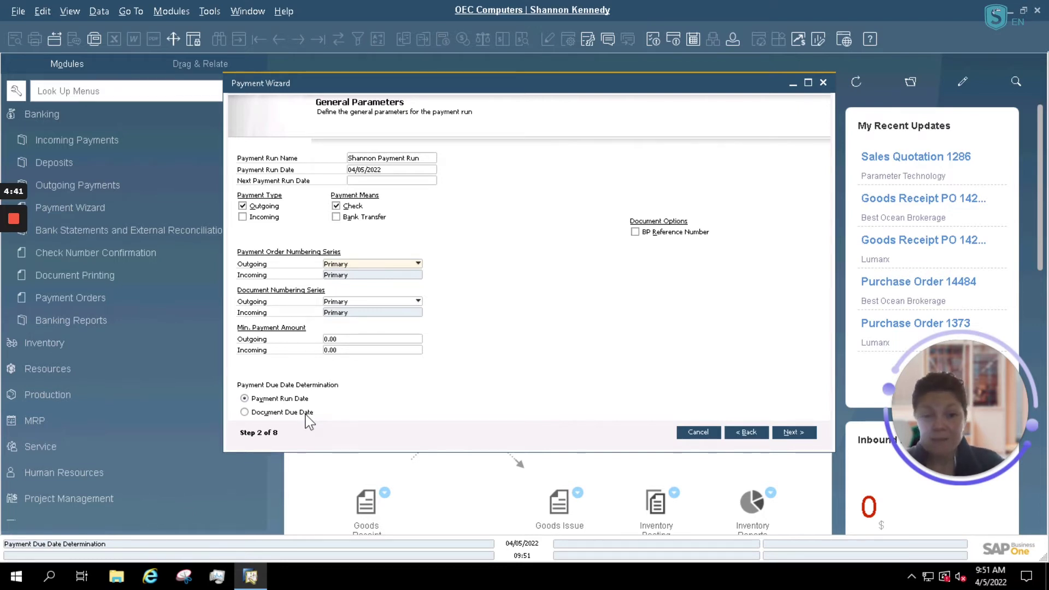
{"action": "left_click", "coordinate": [794, 433]}
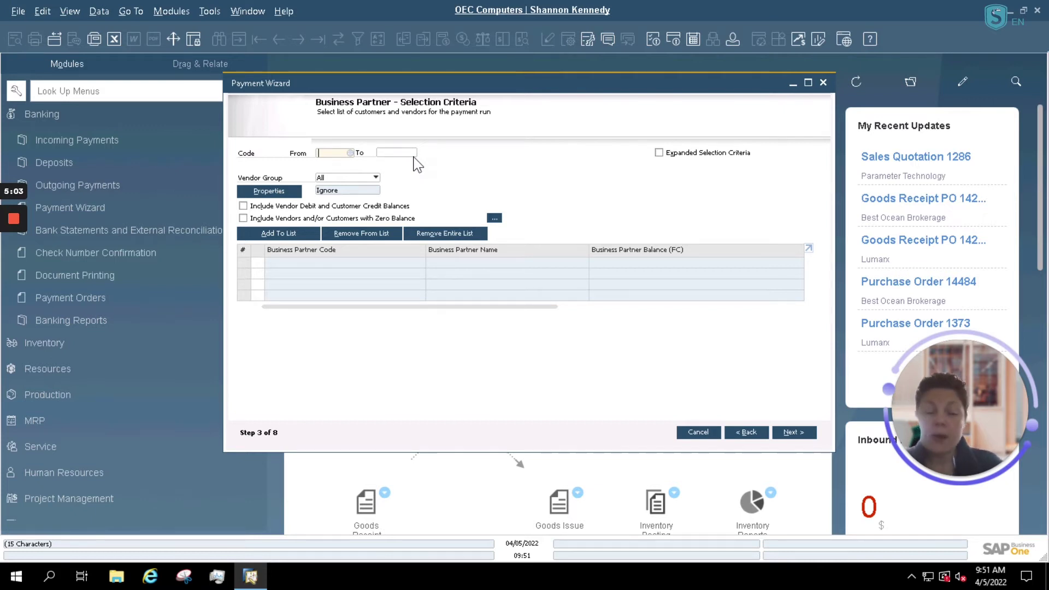
- Look over the list of business partners without choosing one, and set the vendor group to All
{"action": "left_click", "coordinate": [350, 154]}
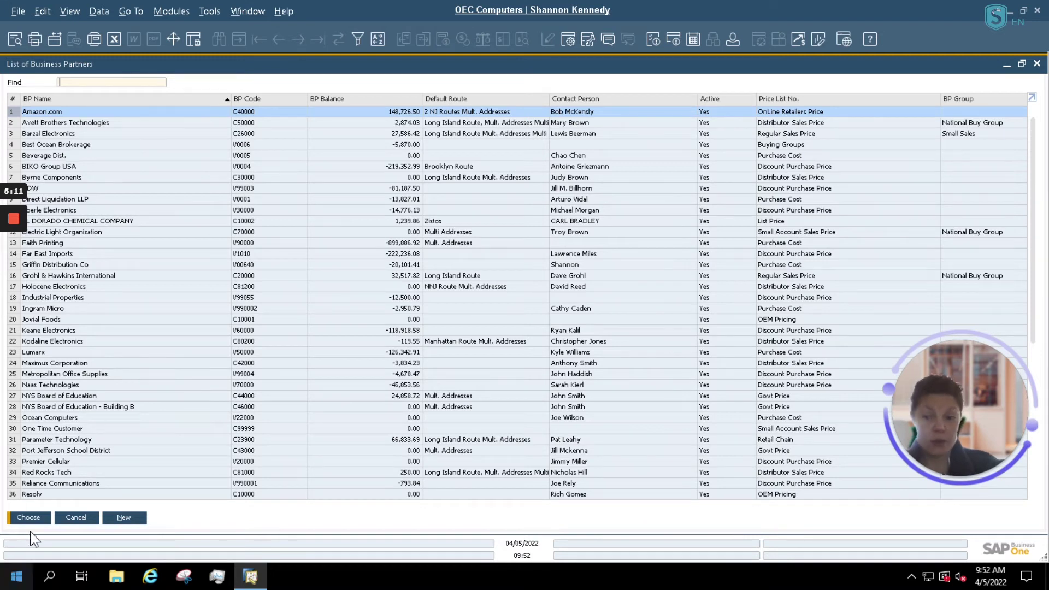
{"action": "left_click", "coordinate": [82, 521]}
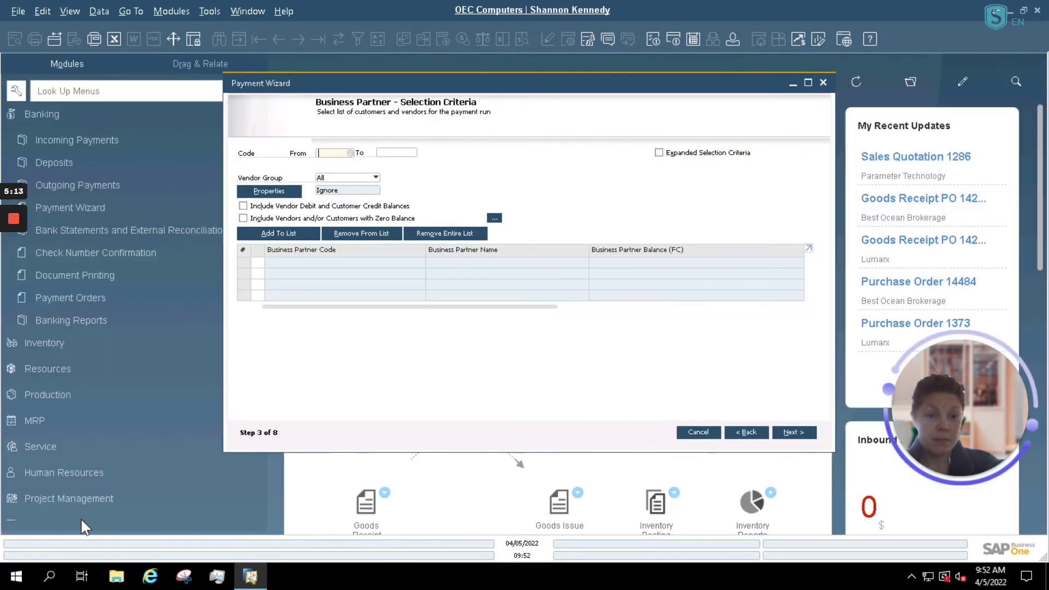
{"action": "left_click", "coordinate": [371, 181]}
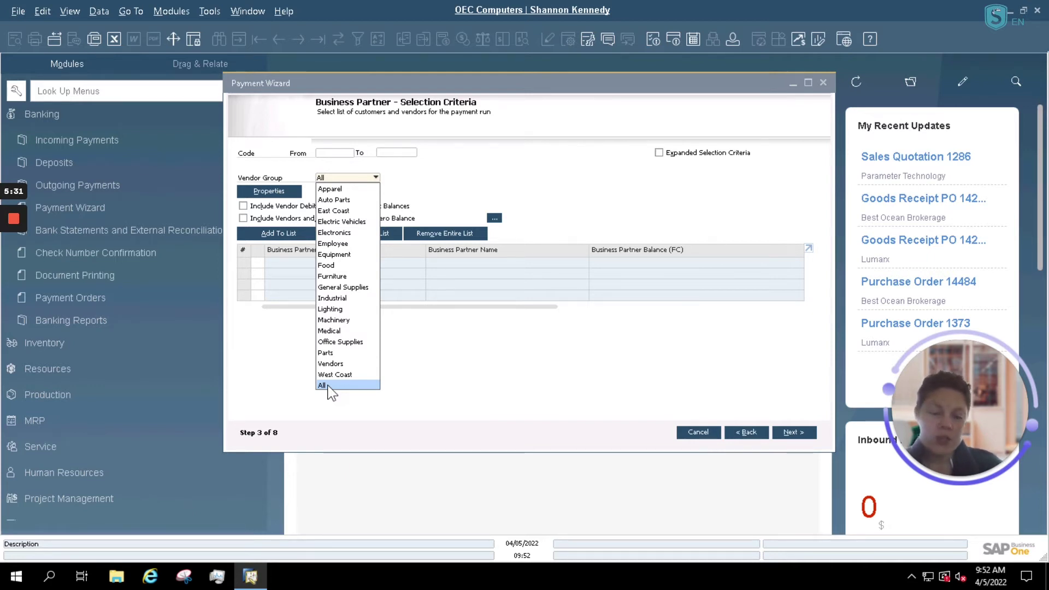
{"action": "left_click", "coordinate": [323, 385]}
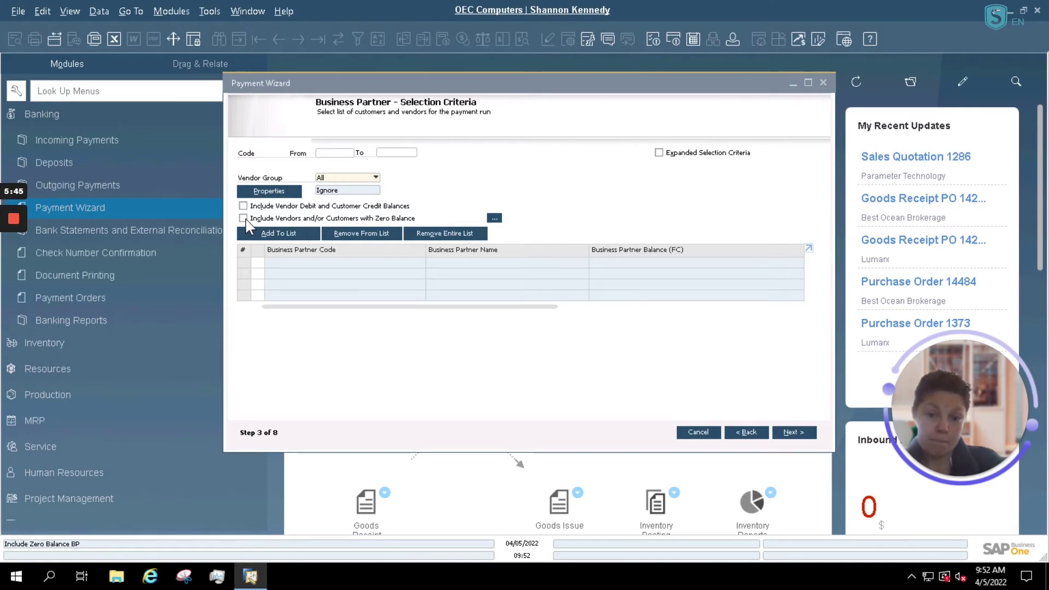
- Enable Expanded Selection Criteria without choosing a field, and add all matching vendors to the payment run list
{"action": "left_click", "coordinate": [660, 154]}
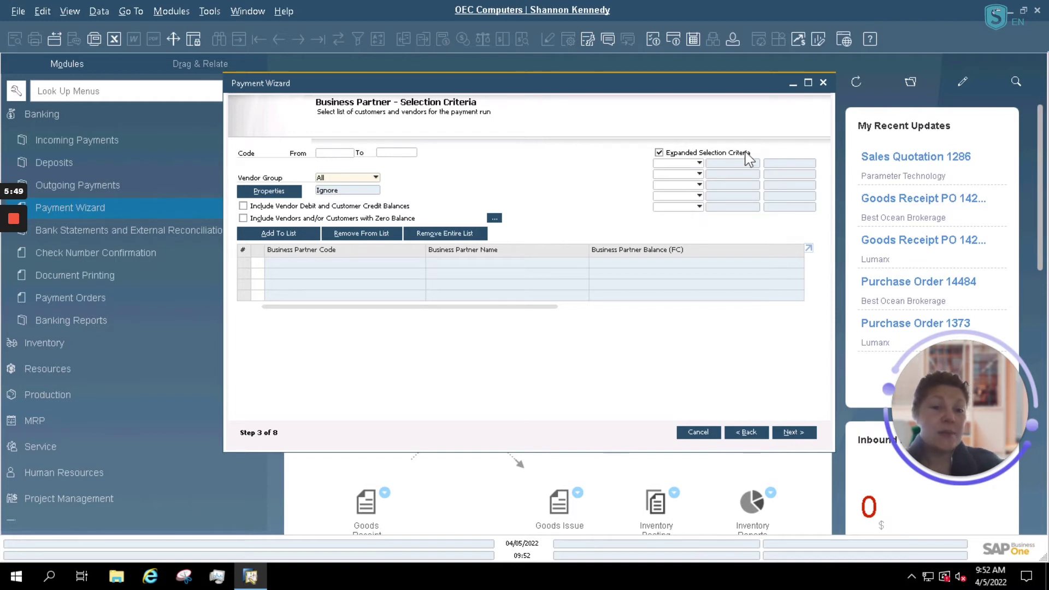
{"action": "left_click", "coordinate": [699, 163]}
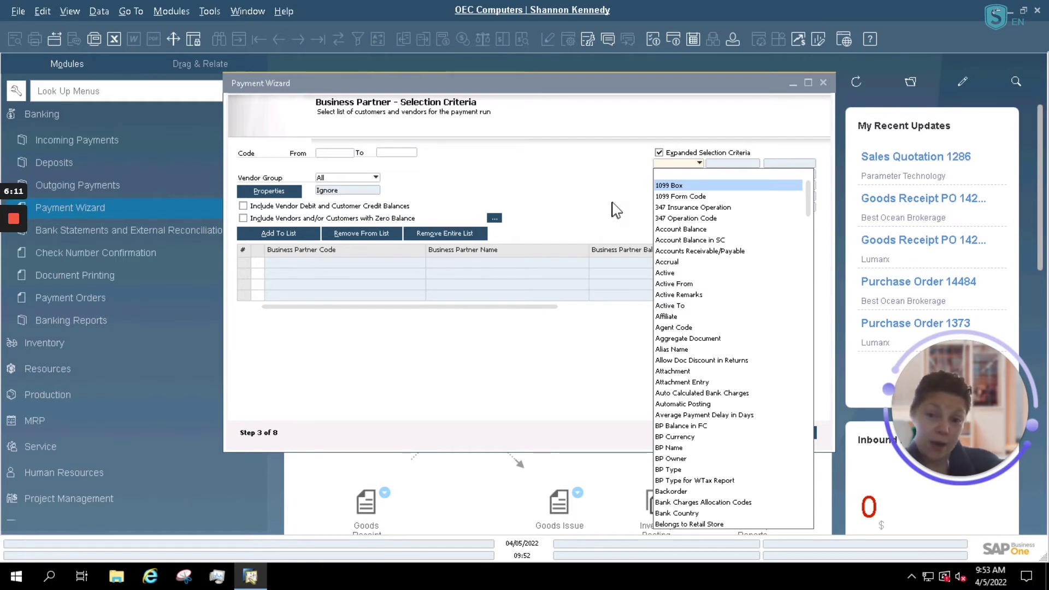
{"action": "left_click", "coordinate": [594, 191]}
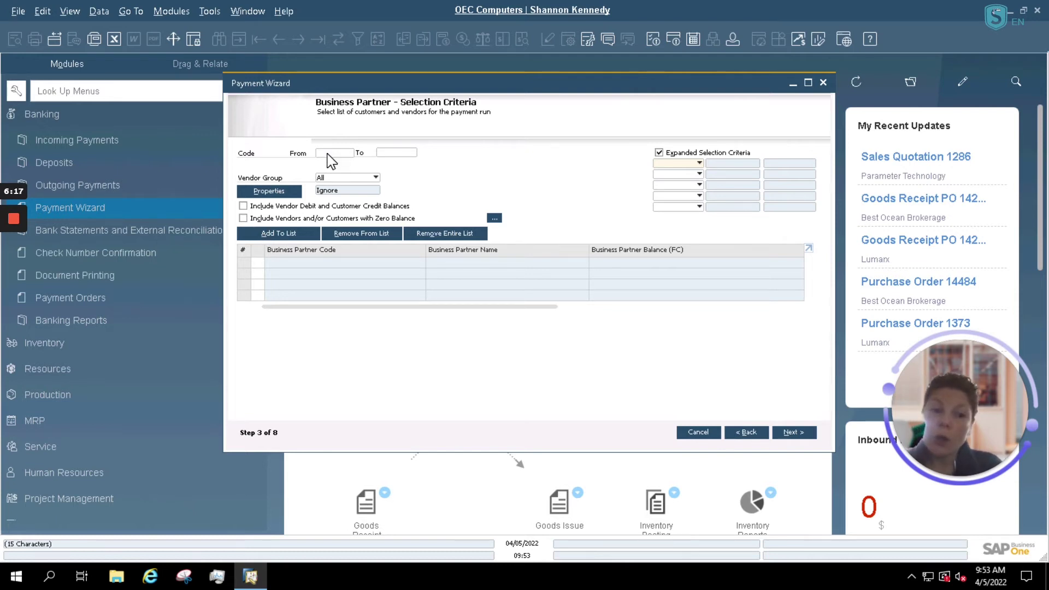
{"action": "left_click", "coordinate": [293, 233]}
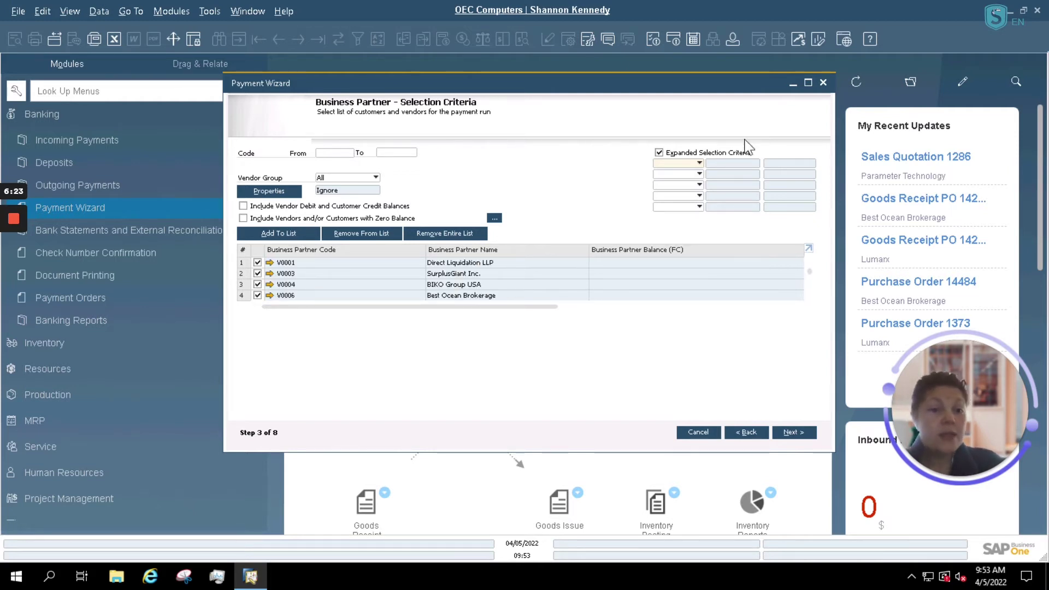
- Exclude the vendor Industrial Properties from the payment run and continue to the document parameters
{"action": "left_click", "coordinate": [809, 83]}
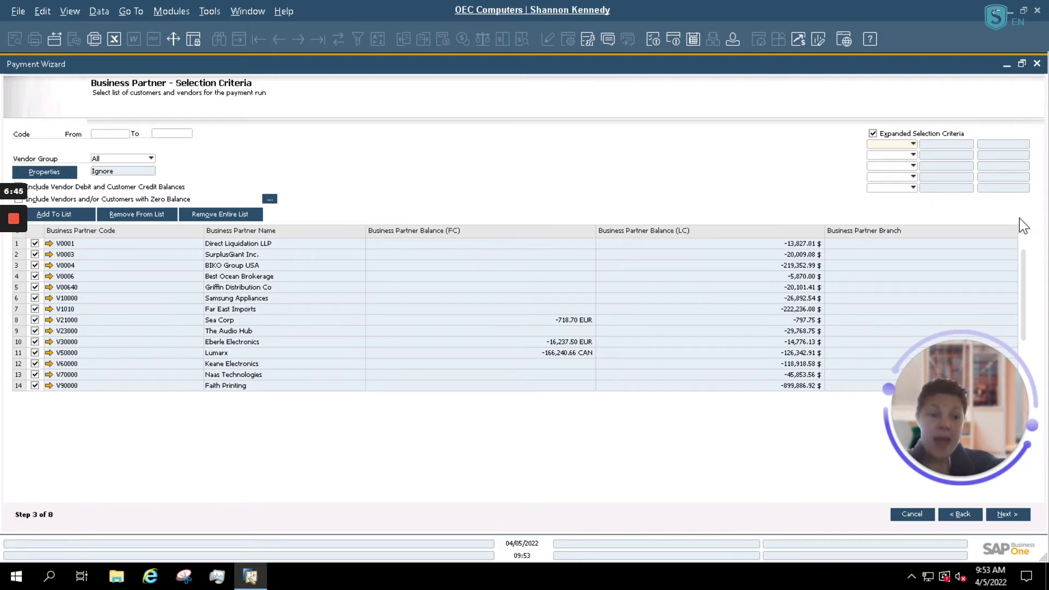
{"action": "left_click_drag", "start_coordinate": [1025, 262], "coordinate": [1030, 332]}
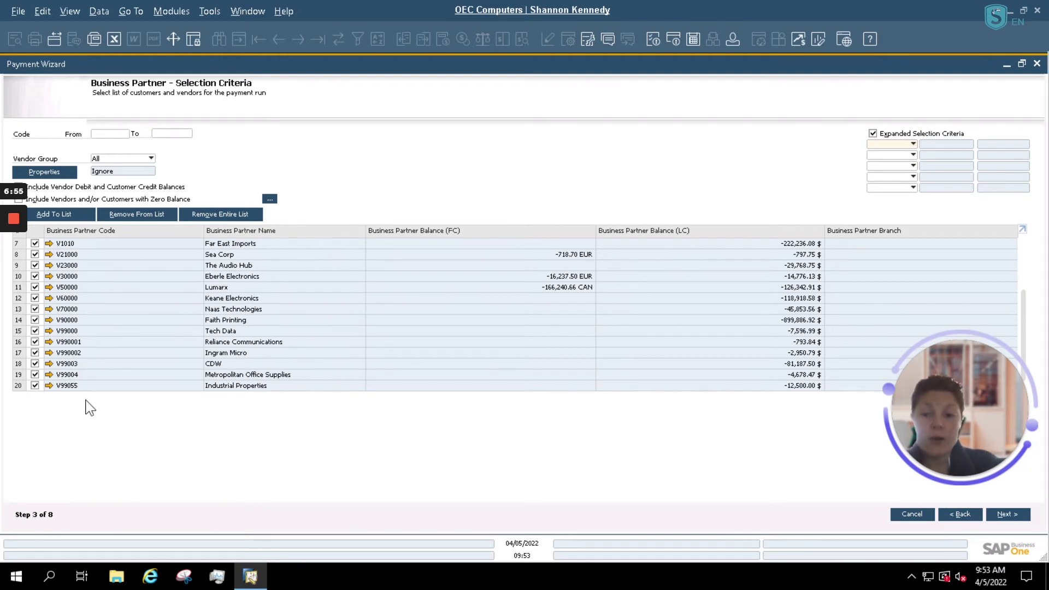
{"action": "left_click", "coordinate": [35, 386]}
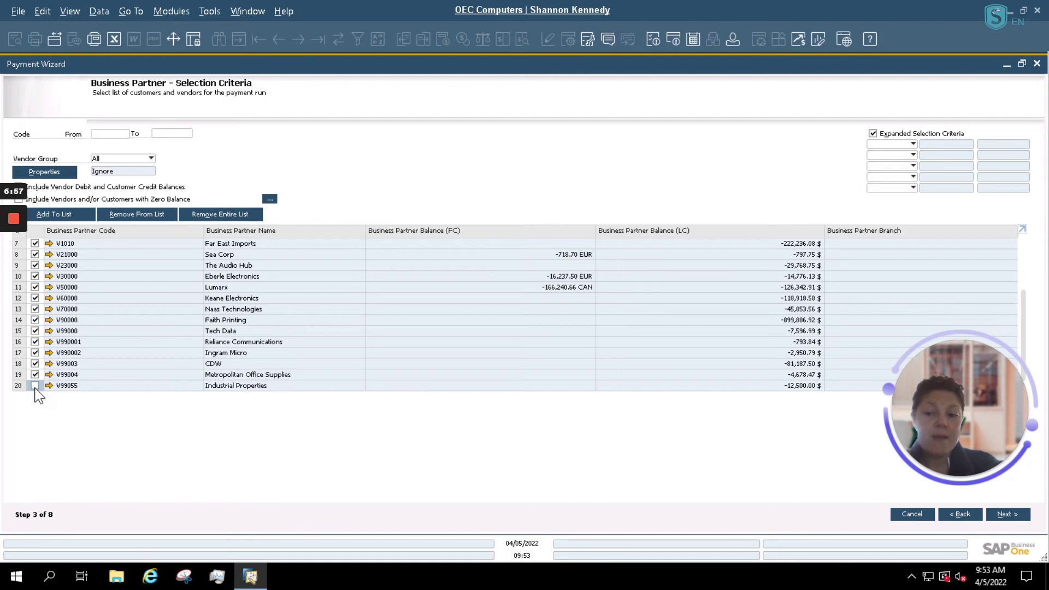
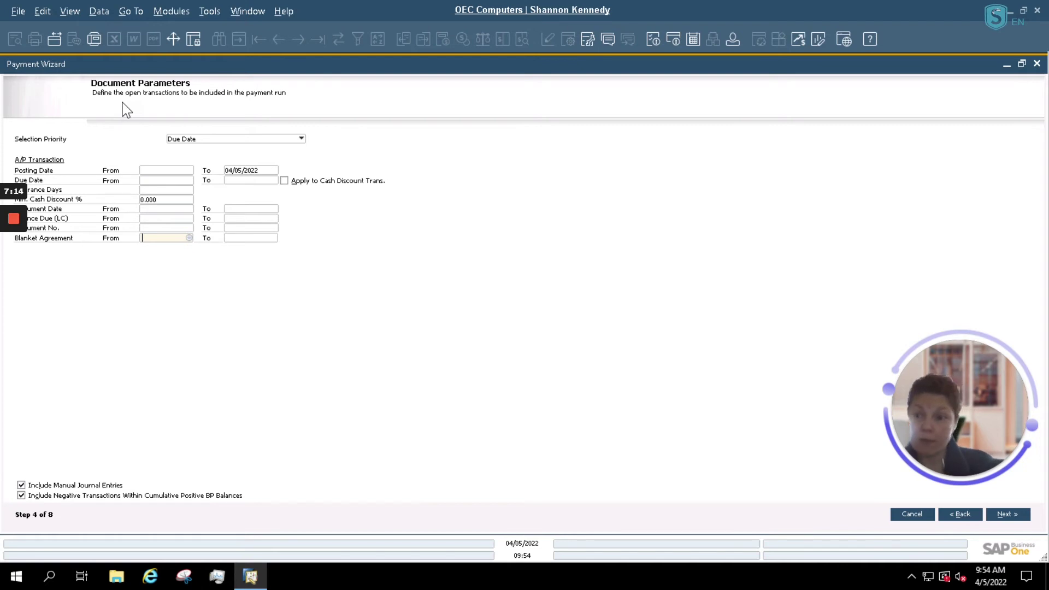
- Set the selection priority to Due Date and restore the wizard to a floating window, extending its width and height
{"action": "left_click", "coordinate": [301, 140]}
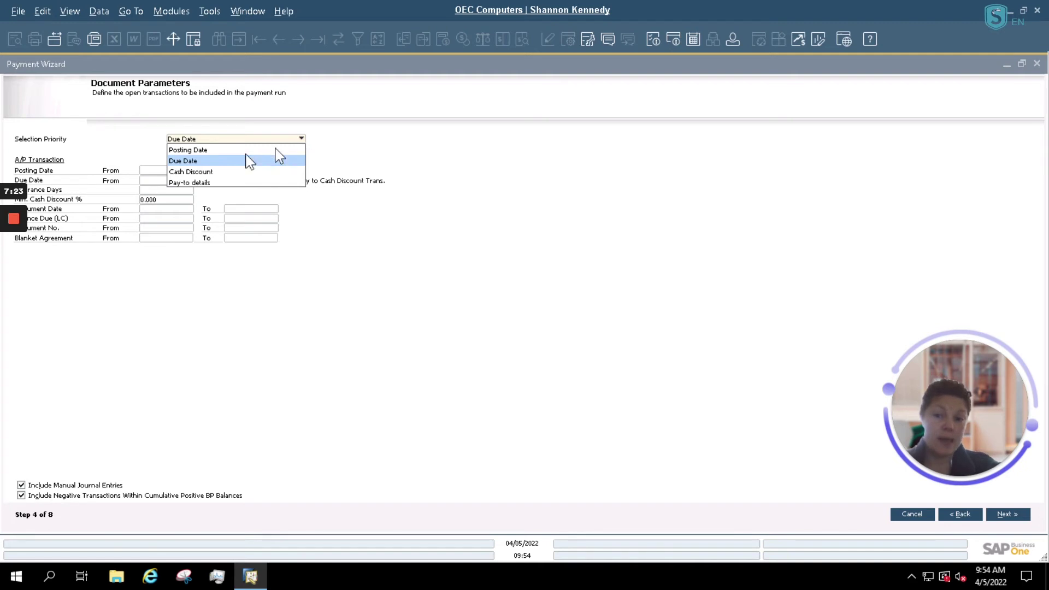
{"action": "left_click", "coordinate": [223, 162]}
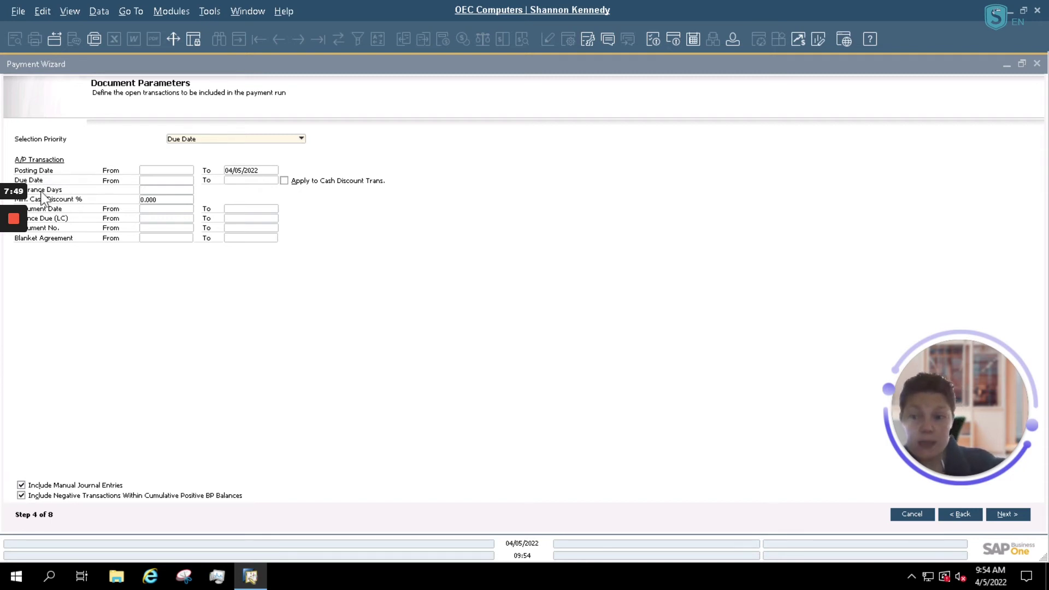
{"action": "double_click", "coordinate": [607, 62]}
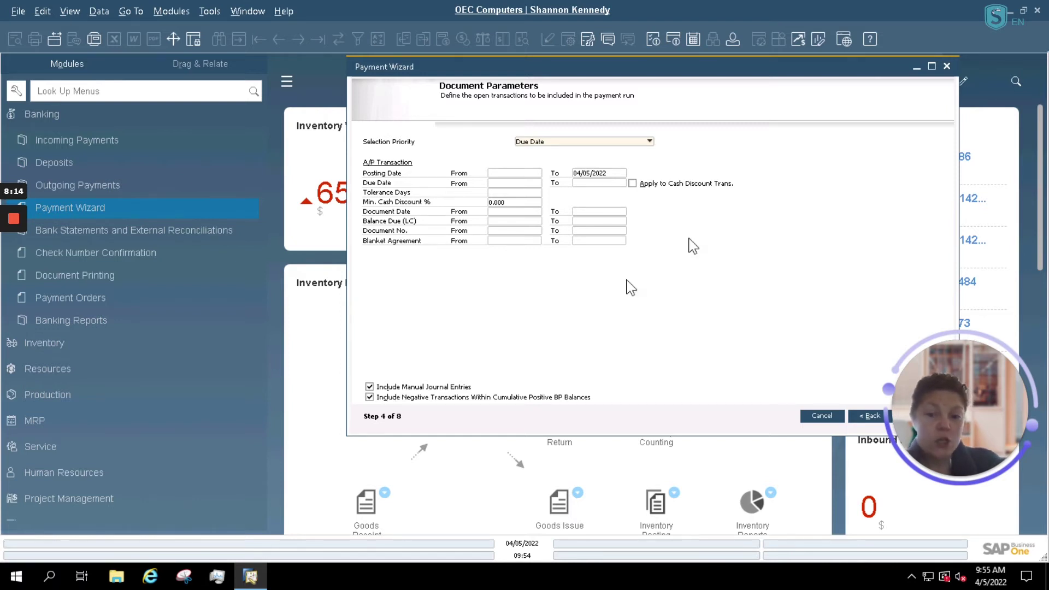
{"action": "left_click_drag", "start_coordinate": [347, 334], "coordinate": [128, 331]}
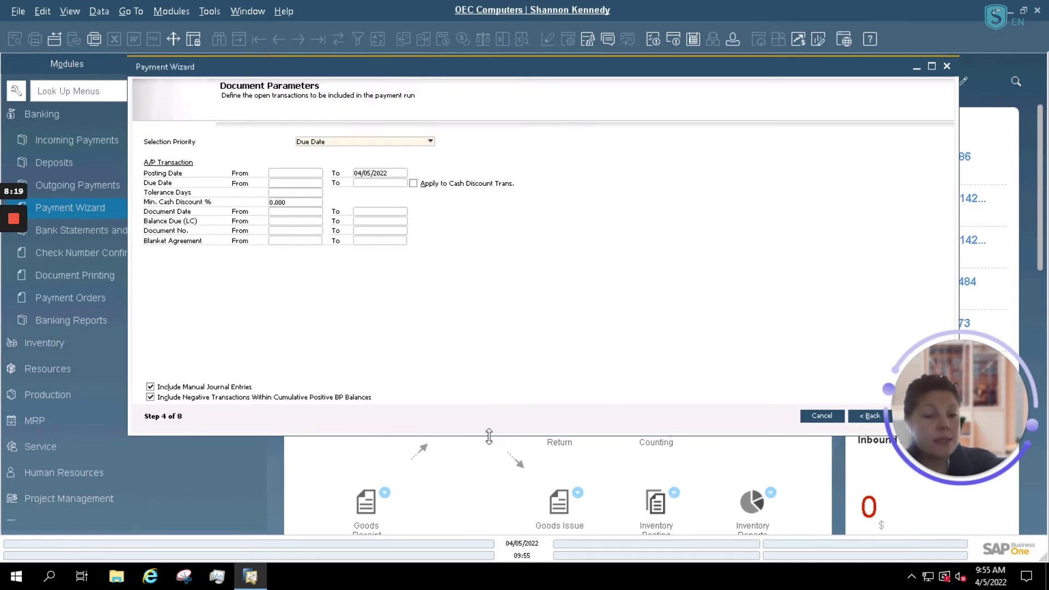
{"action": "left_click_drag", "start_coordinate": [490, 436], "coordinate": [493, 499]}
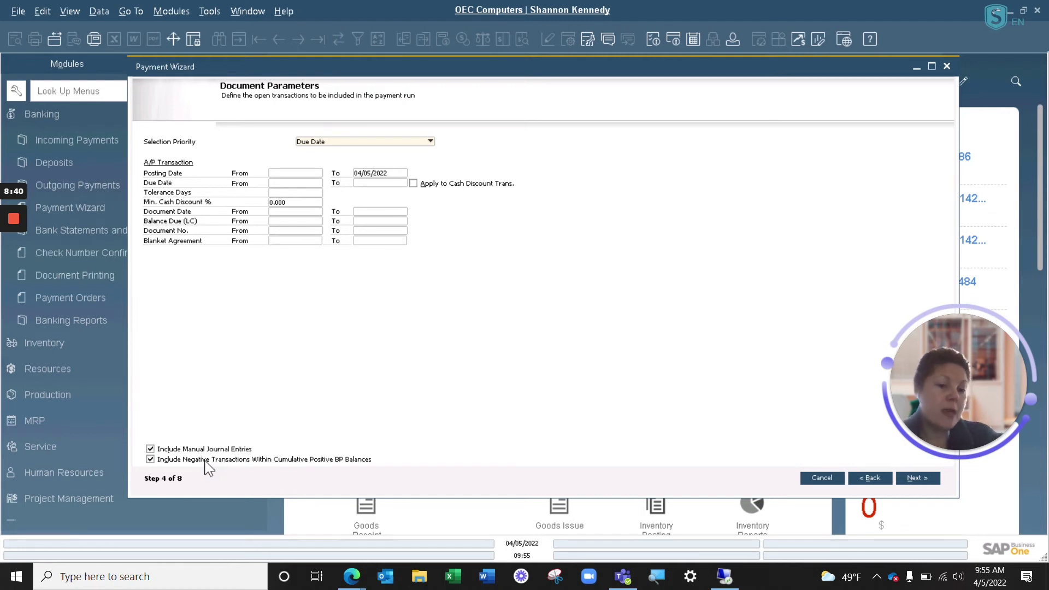
- Set the end of the A/P due date range to 04/05/2022 and continue to the payment method selection criteria
{"action": "left_click", "coordinate": [903, 478]}
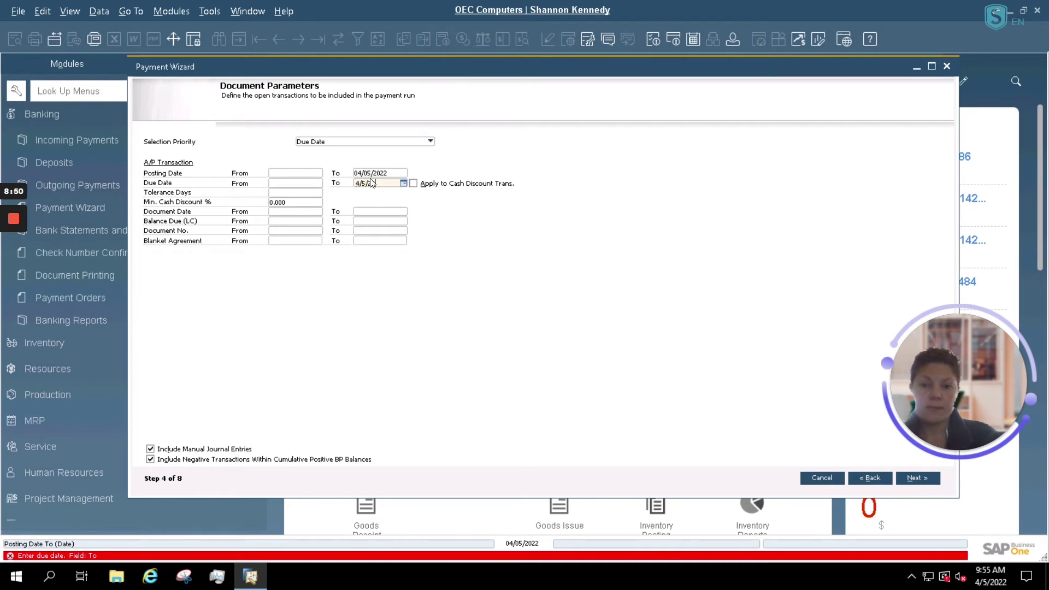
{"action": "type", "text": "4/5/2"}
{"action": "key", "text": "Tab"}
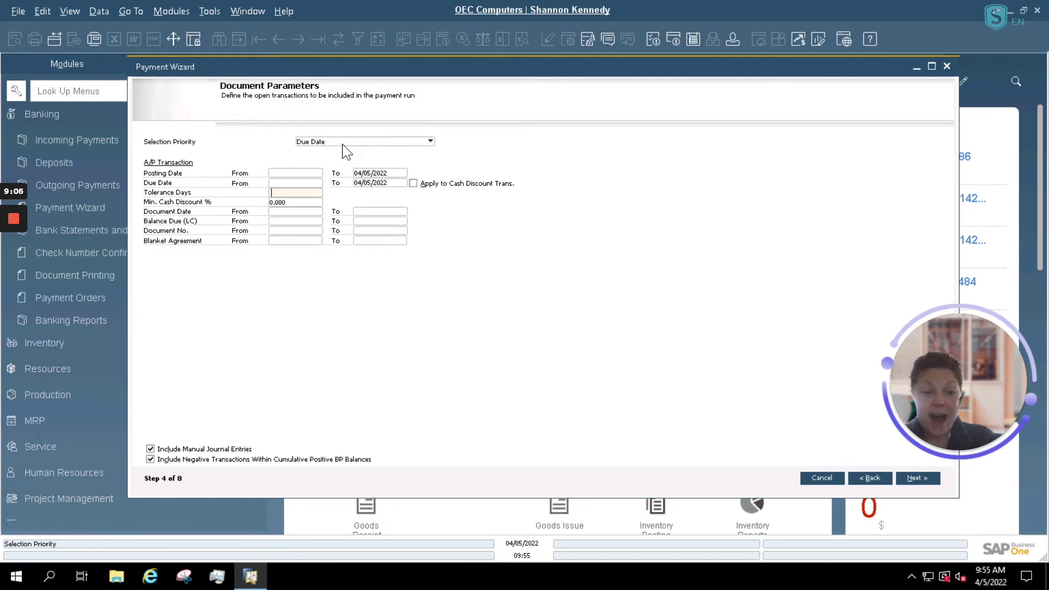
{"action": "left_click", "coordinate": [919, 482]}
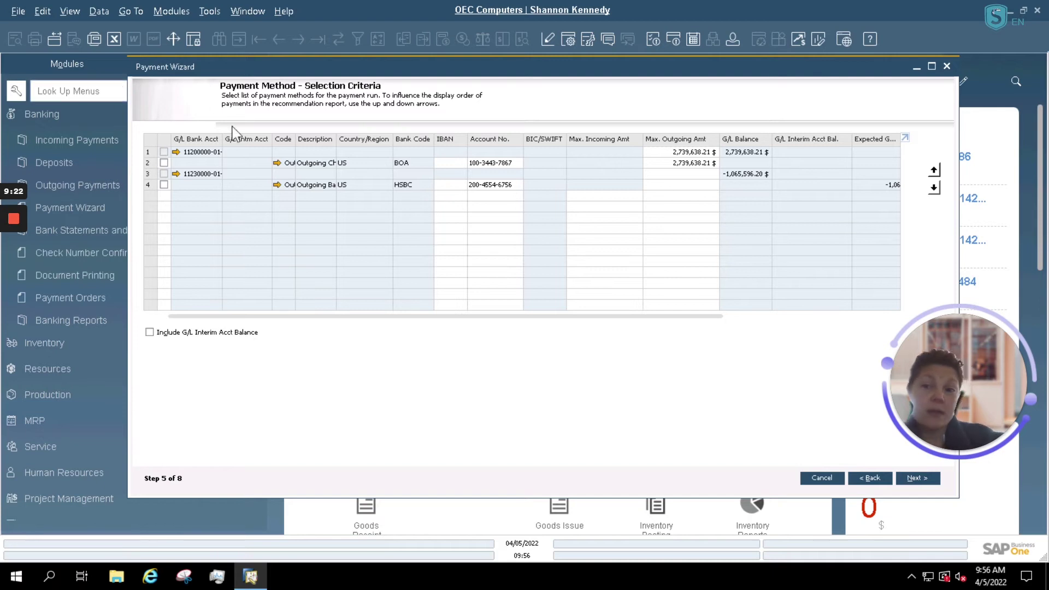
- Widen the G/L Bank Acct column, maximize the wizard, select the Outgoing Checks payment method from BOA, and continue to the recommendation report
{"action": "left_click_drag", "start_coordinate": [222, 140], "coordinate": [258, 145]}
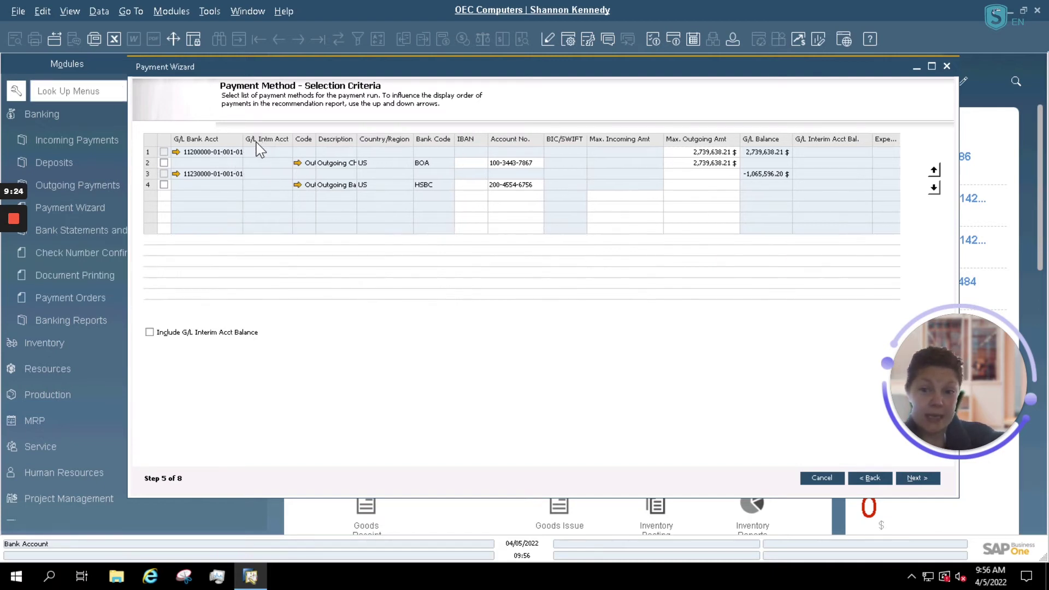
{"action": "left_click", "coordinate": [932, 67]}
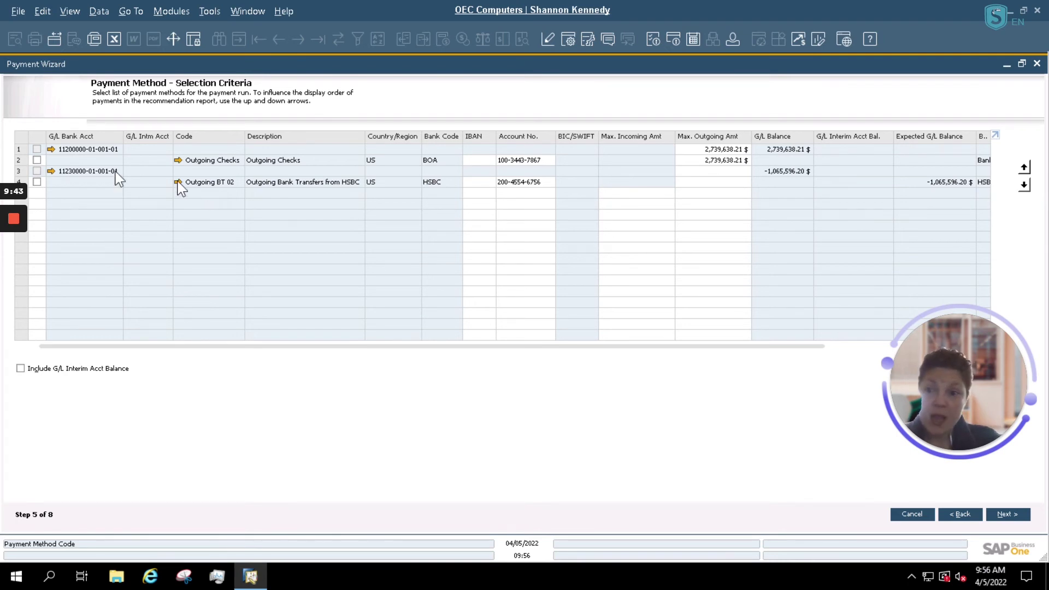
{"action": "left_click", "coordinate": [36, 160]}
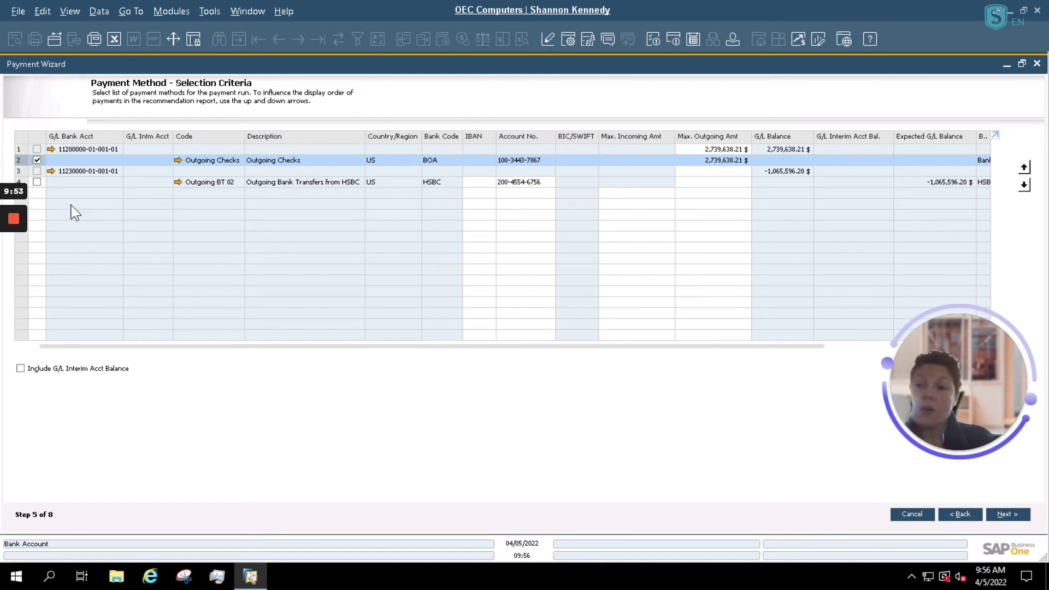
{"action": "left_click", "coordinate": [1009, 516]}
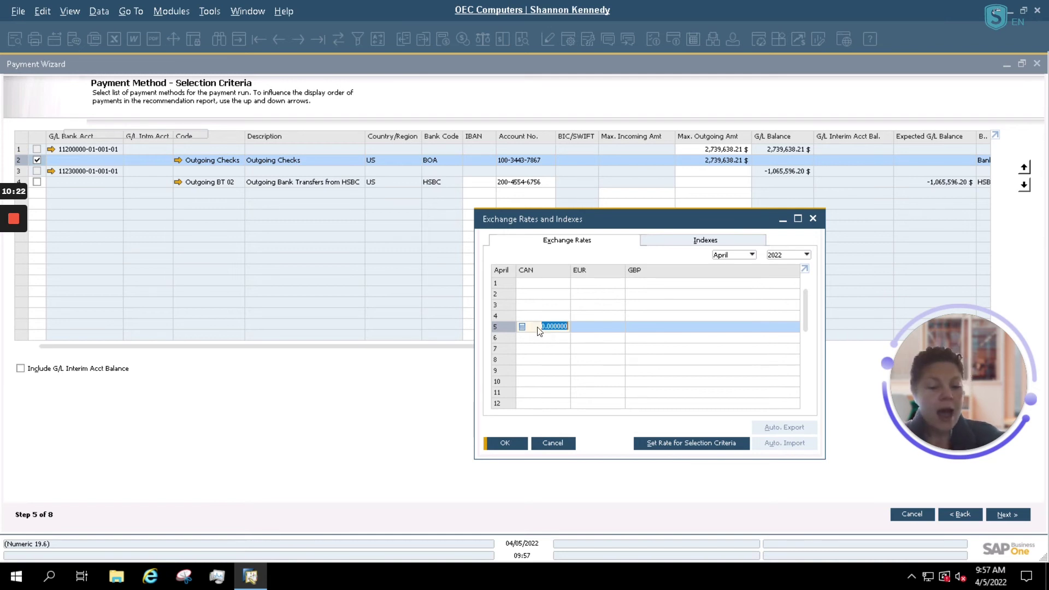
- Set the April 5, 2022 exchange rates to 1.13 for CAN and 1.23 for EUR, and save them
{"action": "type", "text": "1.13"}
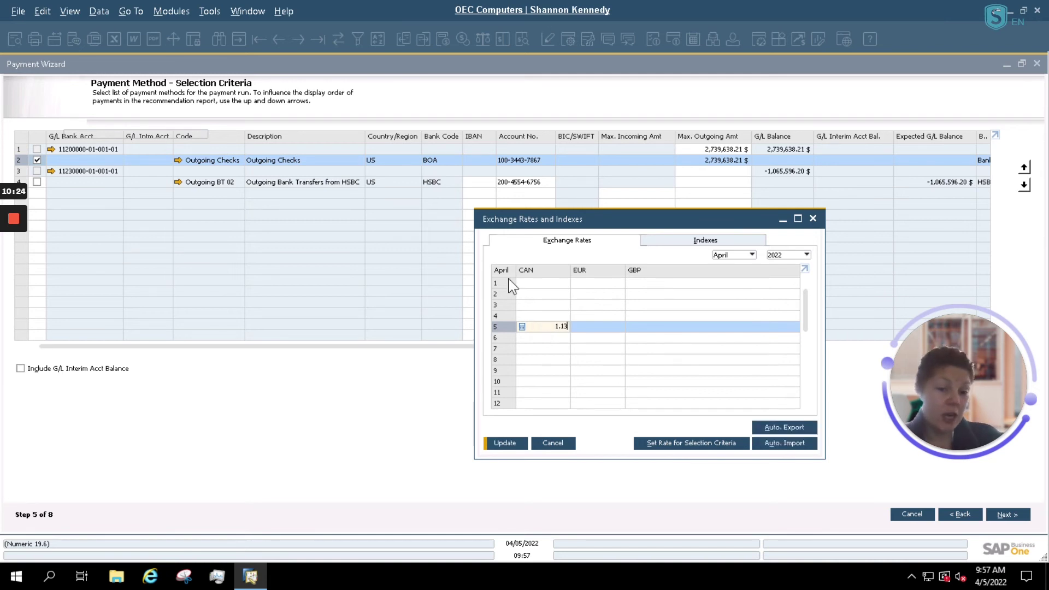
{"action": "left_click", "coordinate": [504, 443]}
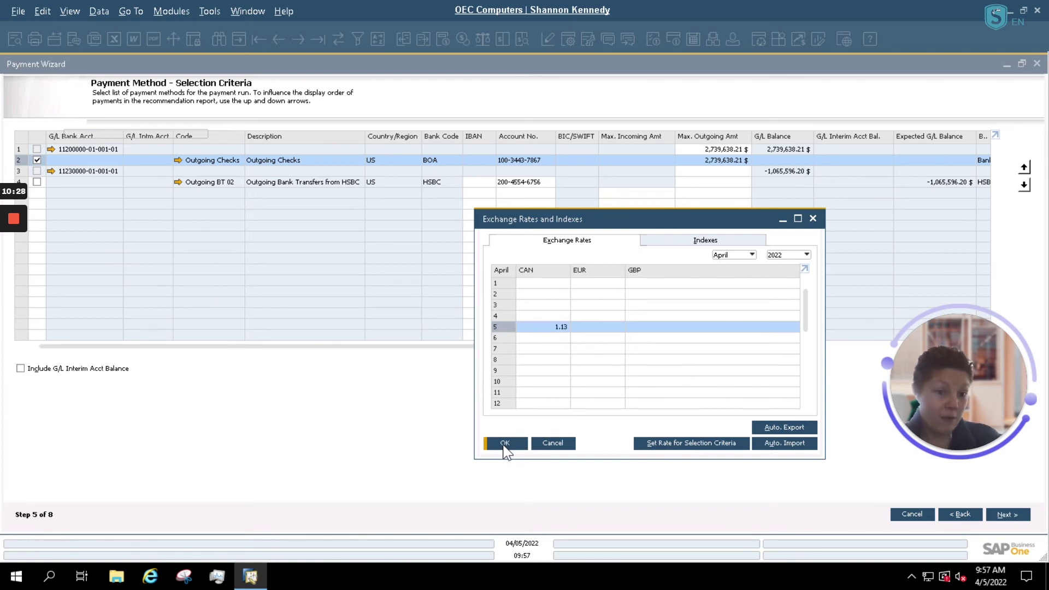
{"action": "left_click", "coordinate": [505, 444]}
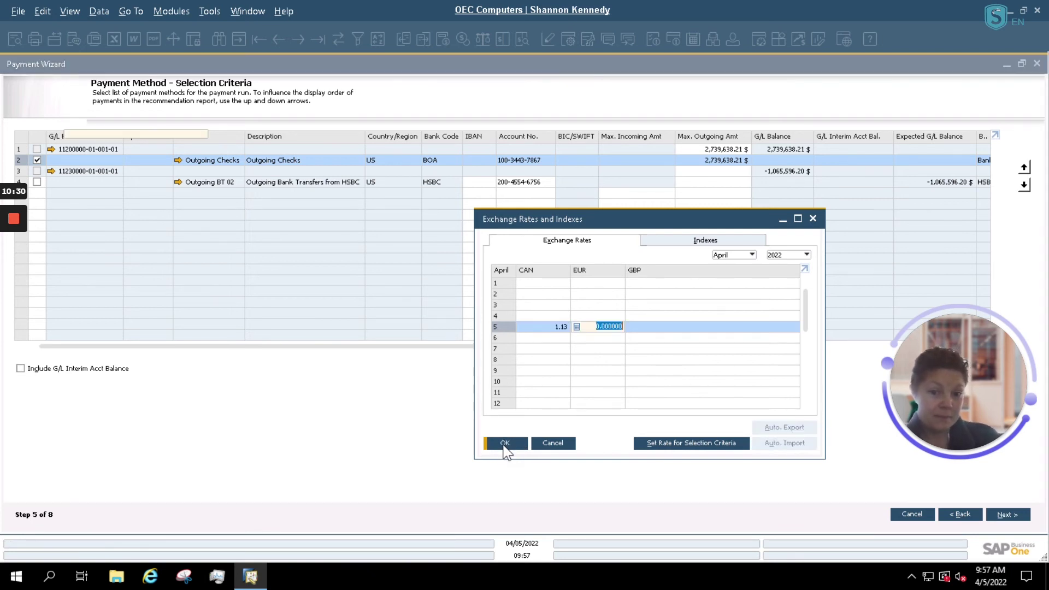
{"action": "type", "text": "1.23"}
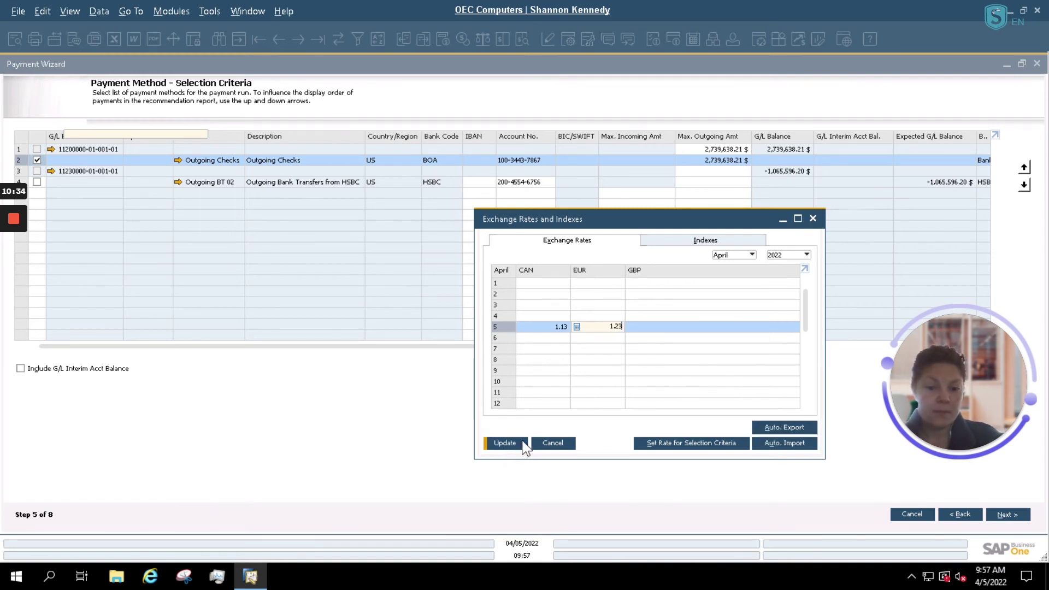
{"action": "left_click", "coordinate": [522, 444]}
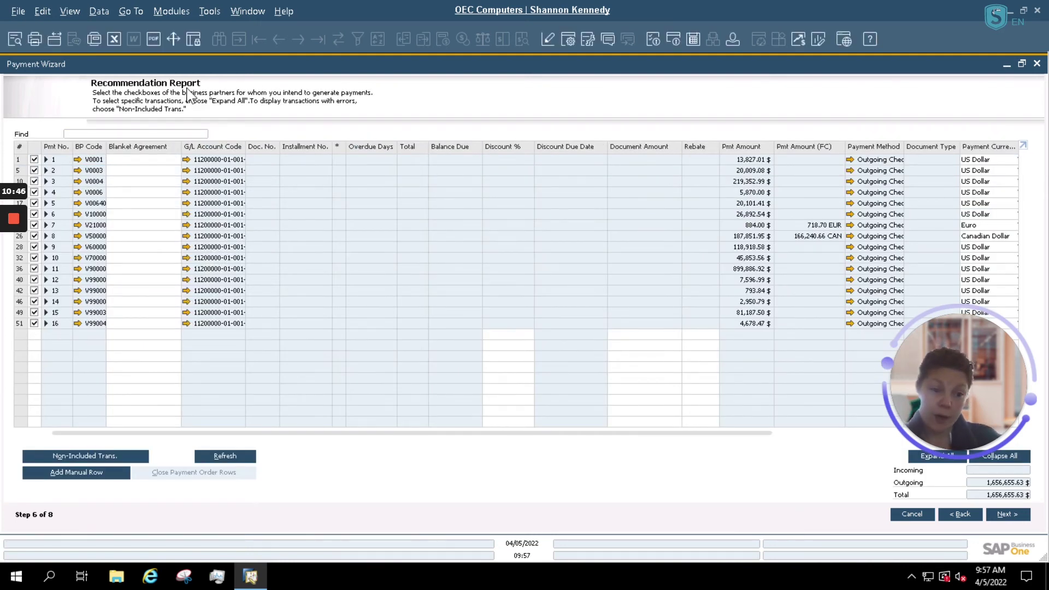
- Exclude and re-include payment 16 for vendor V99004 in the recommendation report, and expand it to examine its individual documents
{"action": "left_click_drag", "start_coordinate": [967, 373], "coordinate": [782, 458]}
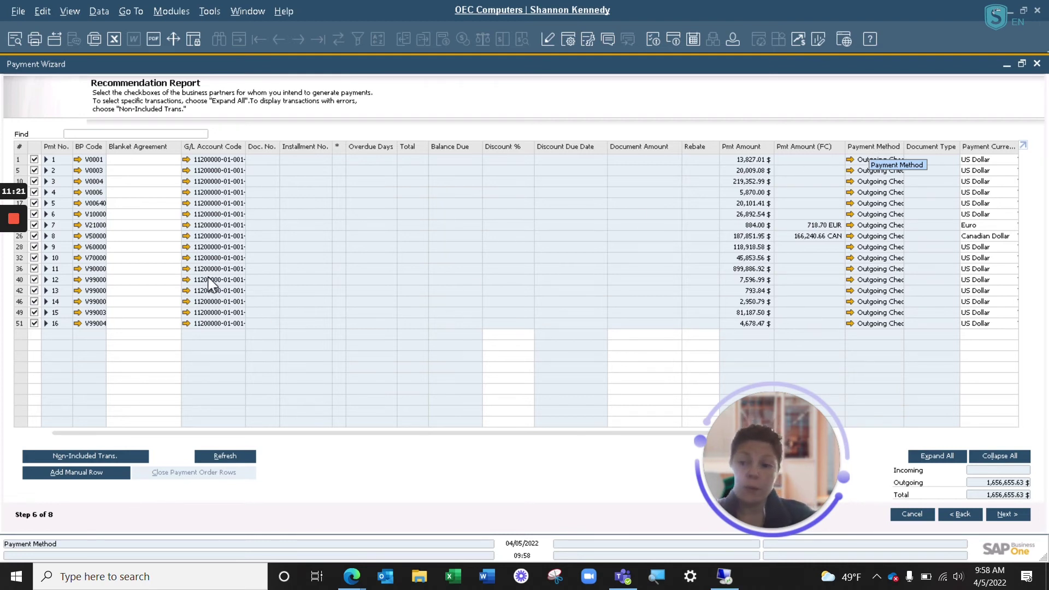
{"action": "left_click", "coordinate": [33, 323]}
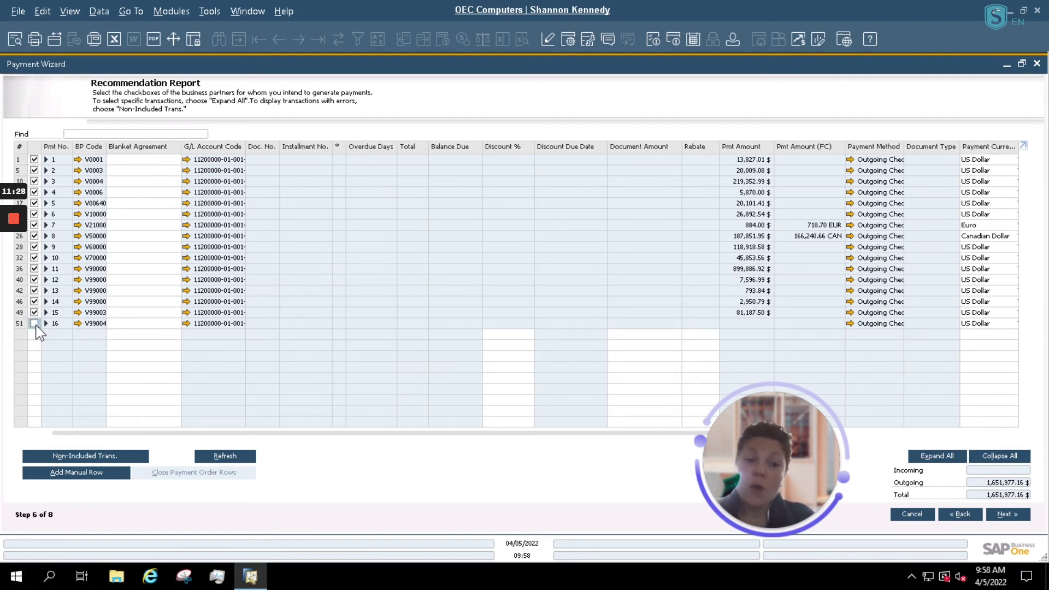
{"action": "left_click", "coordinate": [35, 325]}
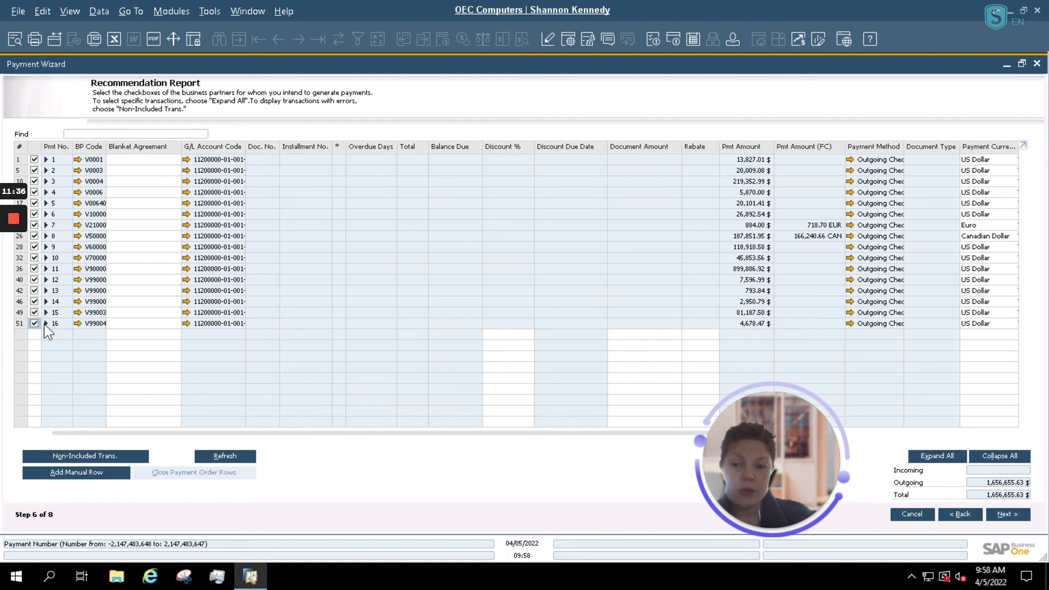
{"action": "left_click", "coordinate": [45, 324]}
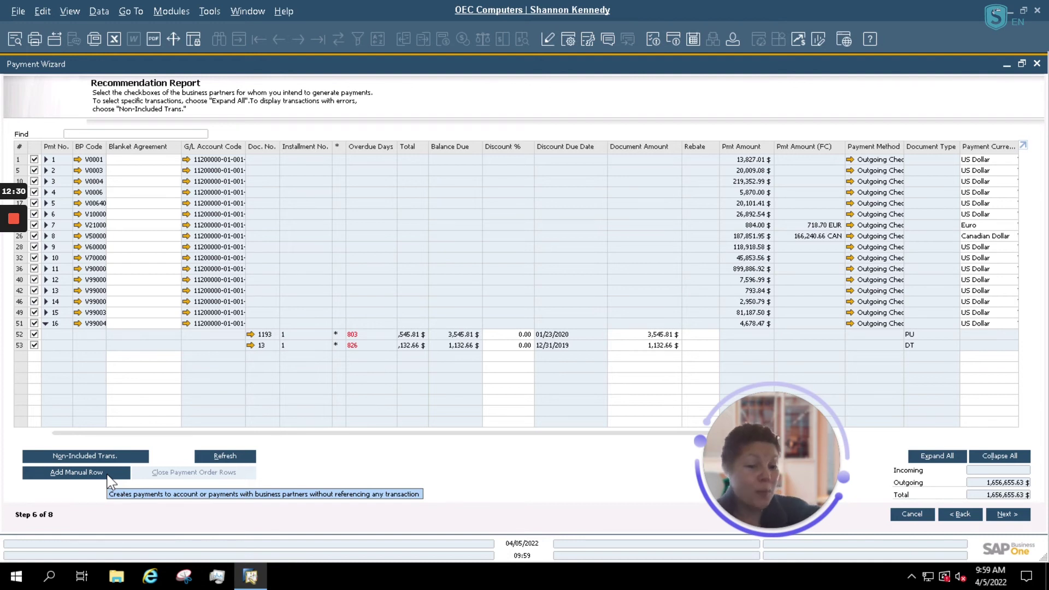
- Accept the recommendations, proceed with Execute Payment Run as the save option, and confirm generating the payment documents
{"action": "left_click", "coordinate": [1010, 515]}
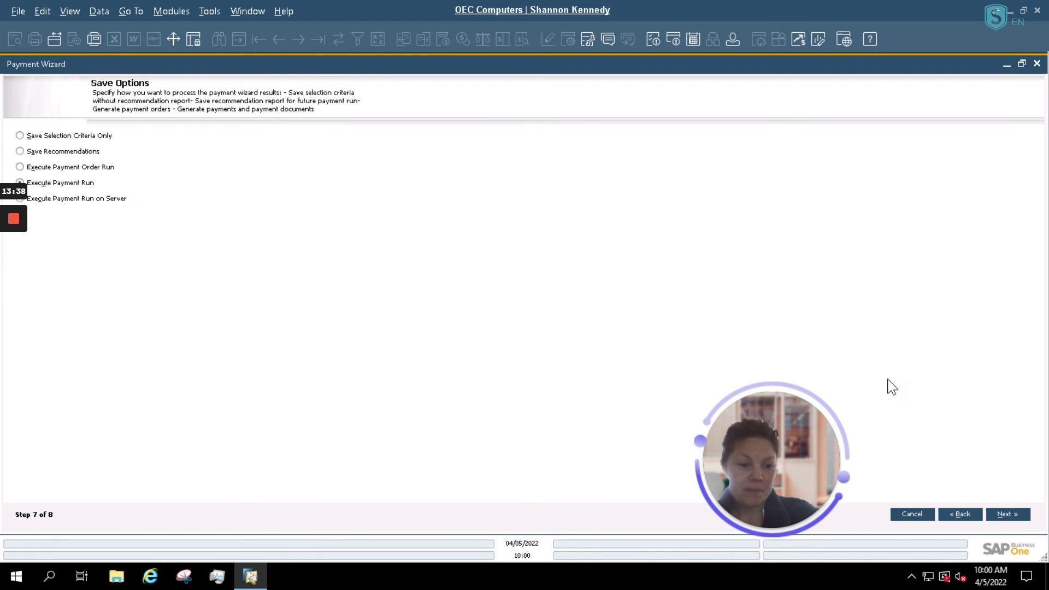
{"action": "left_click", "coordinate": [1022, 515]}
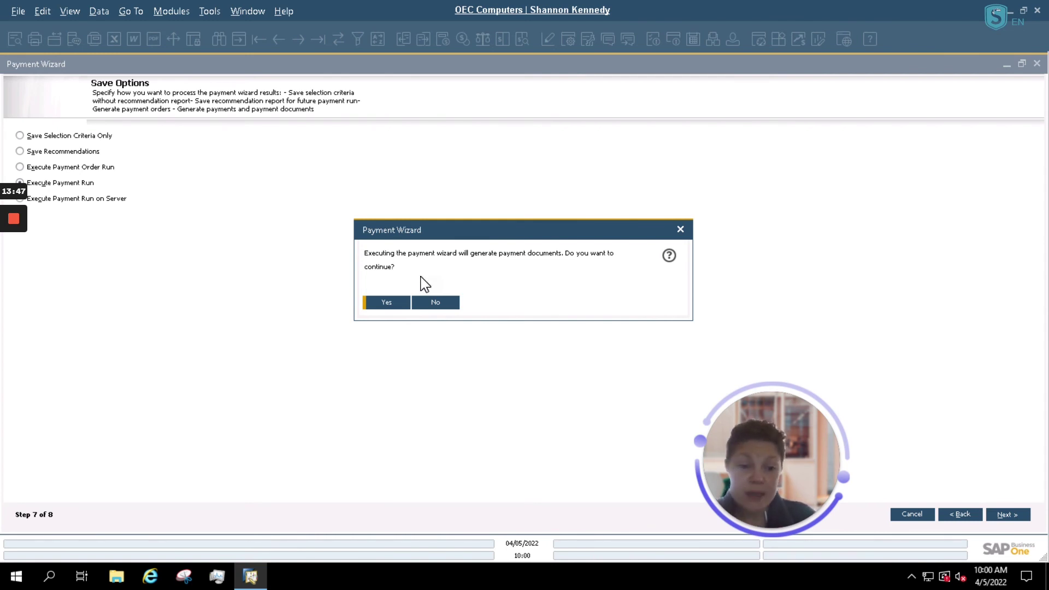
{"action": "left_click", "coordinate": [386, 304]}
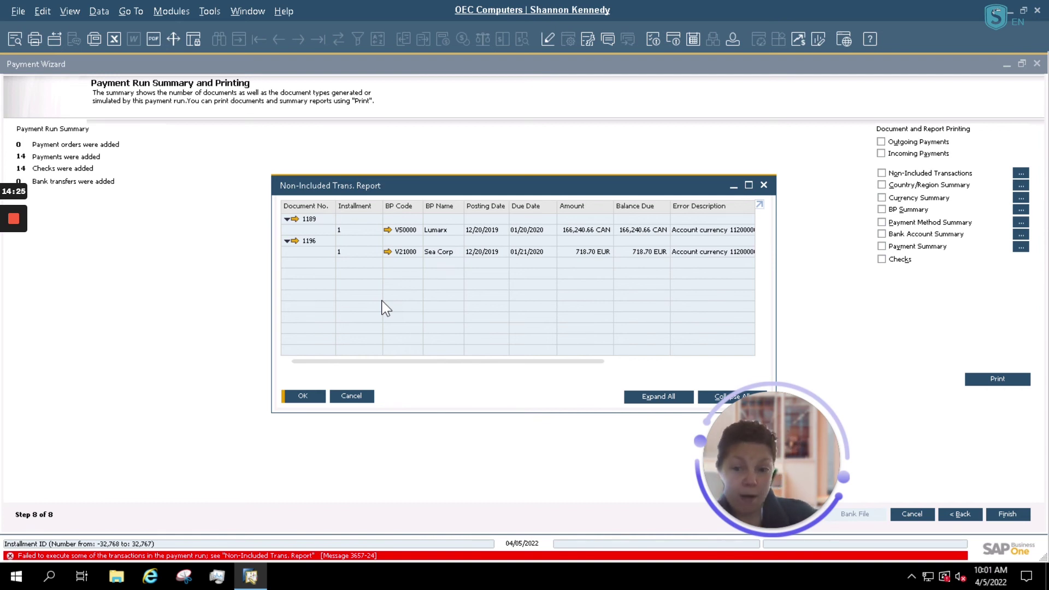
- Dismiss the non-included transactions report, and restore the wizard to a floating window with greater width
{"action": "left_click", "coordinate": [349, 398]}
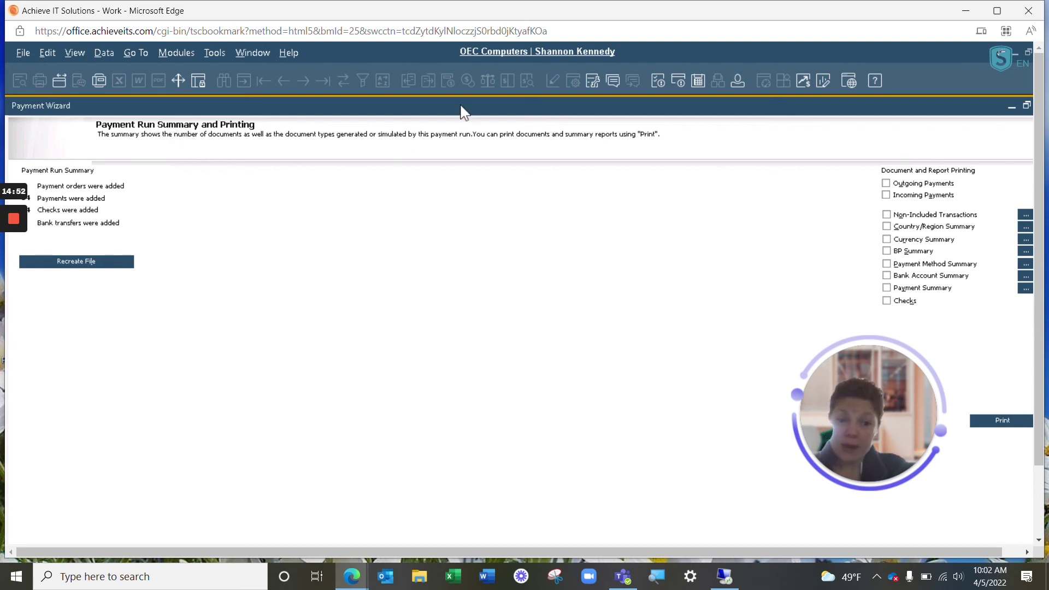
{"action": "left_click_drag", "start_coordinate": [462, 112], "coordinate": [468, 110]}
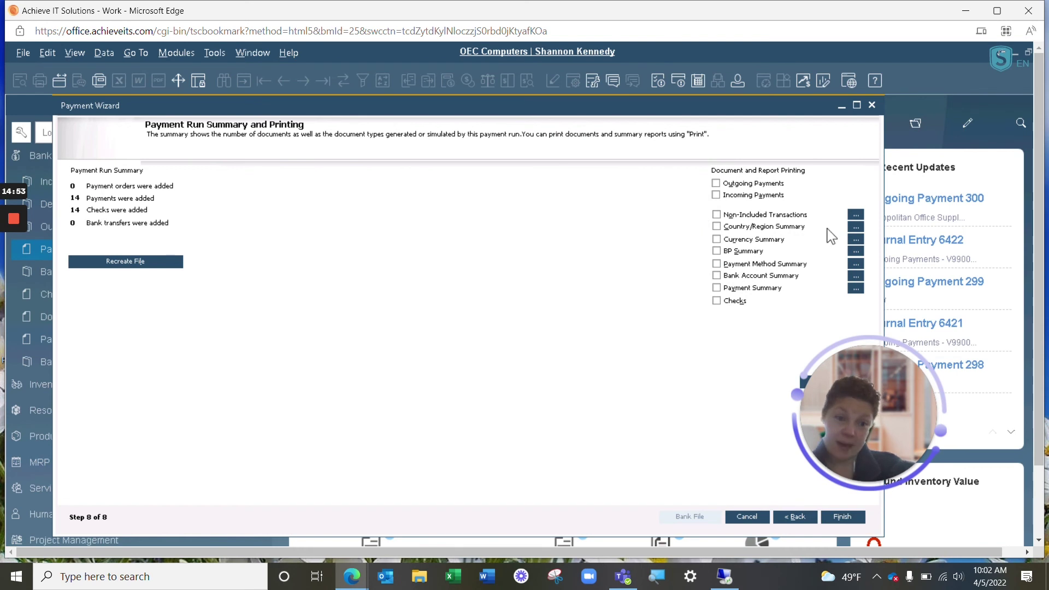
{"action": "left_click_drag", "start_coordinate": [884, 227], "coordinate": [1022, 227]}
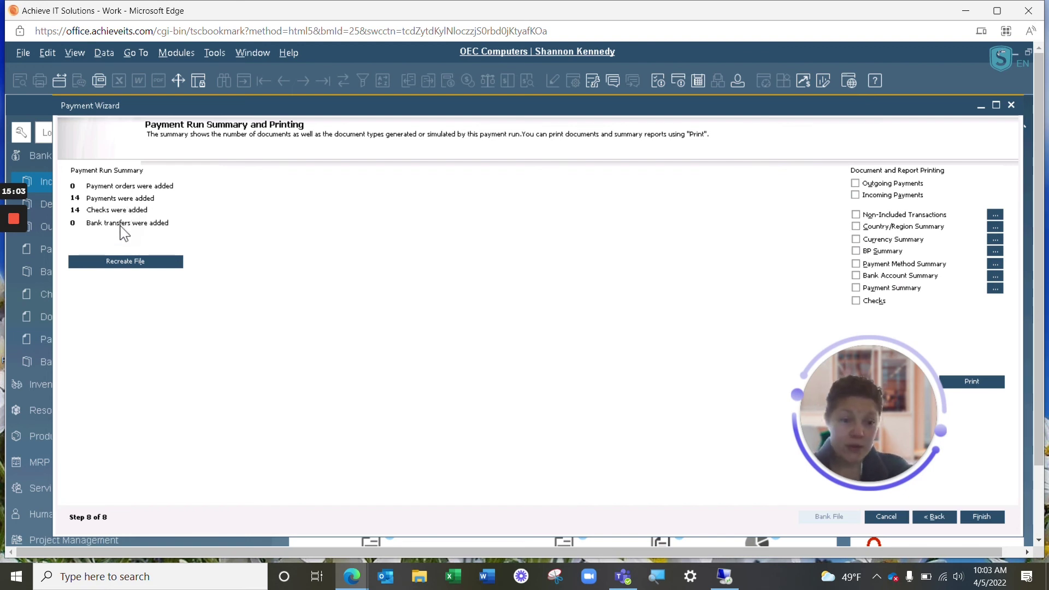
- Mark Outgoing Payments and Payment Summary for document and report printing
{"action": "mouse_move", "coordinate": [842, 411]}
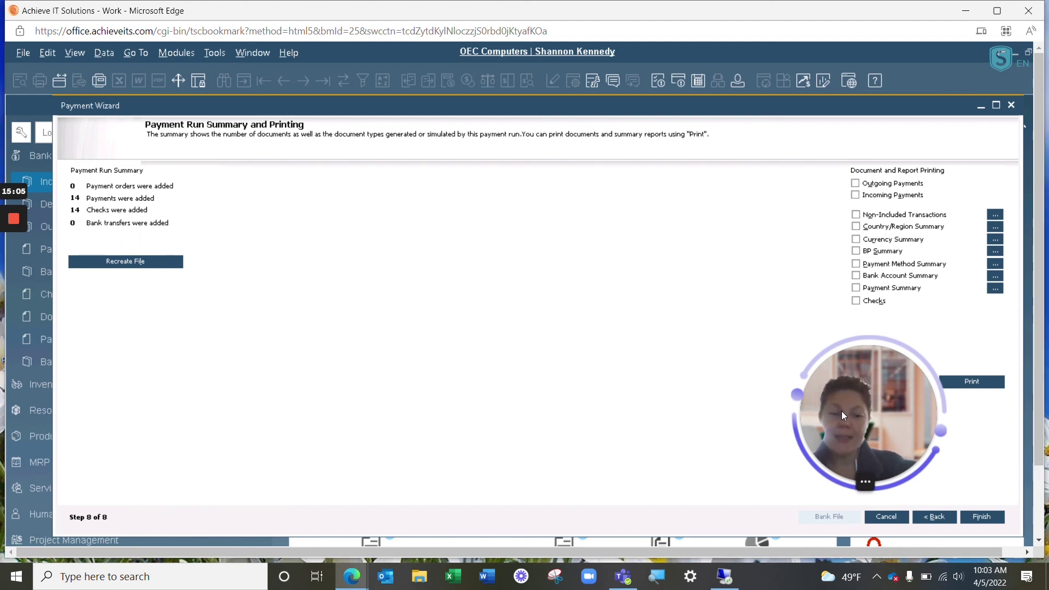
{"action": "left_click_drag", "start_coordinate": [842, 411], "coordinate": [777, 428]}
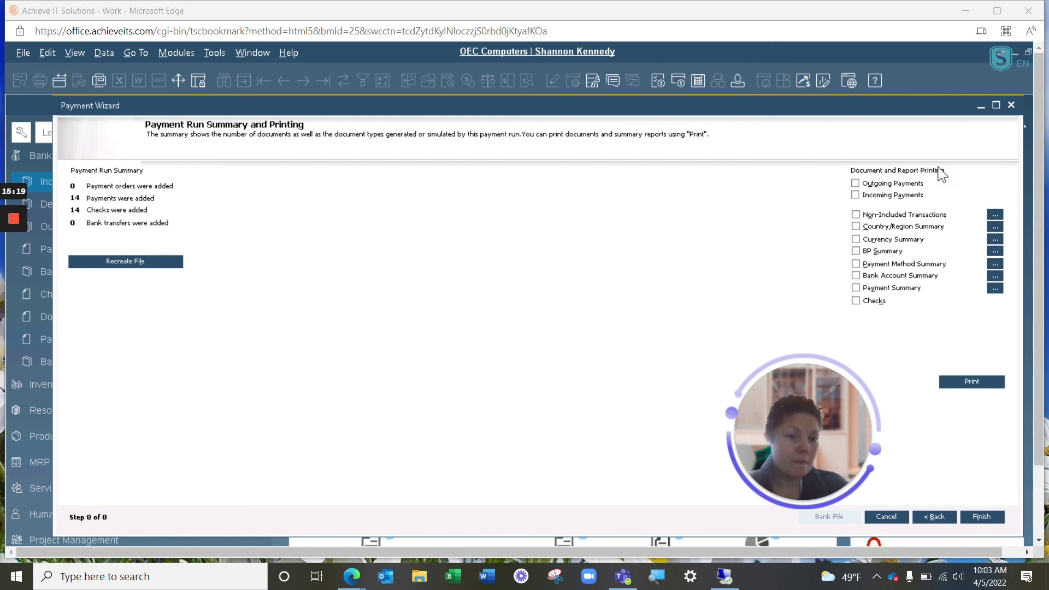
{"action": "left_click", "coordinate": [856, 184]}
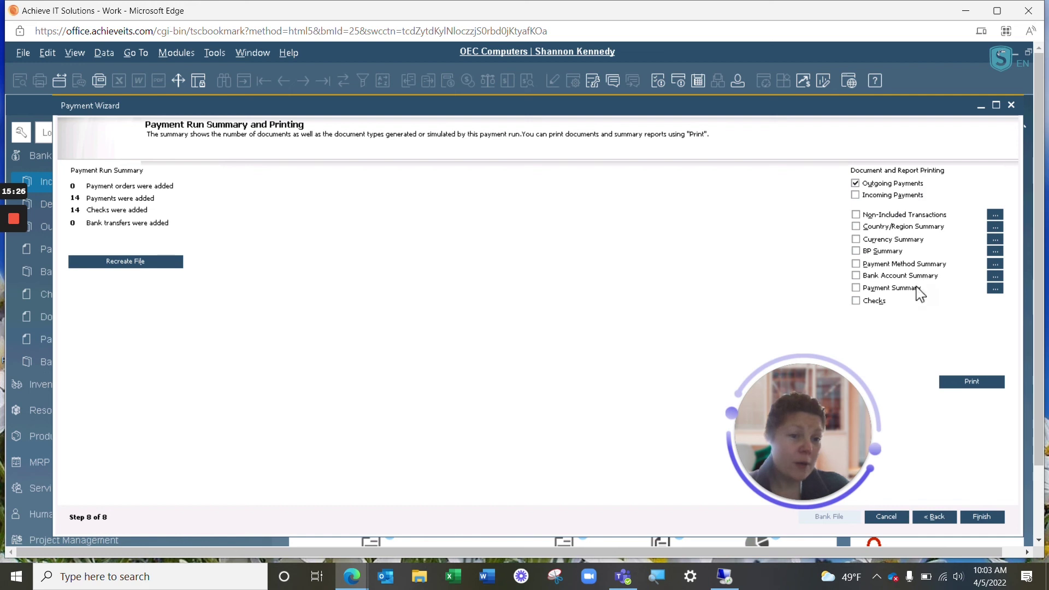
{"action": "left_click", "coordinate": [856, 301]}
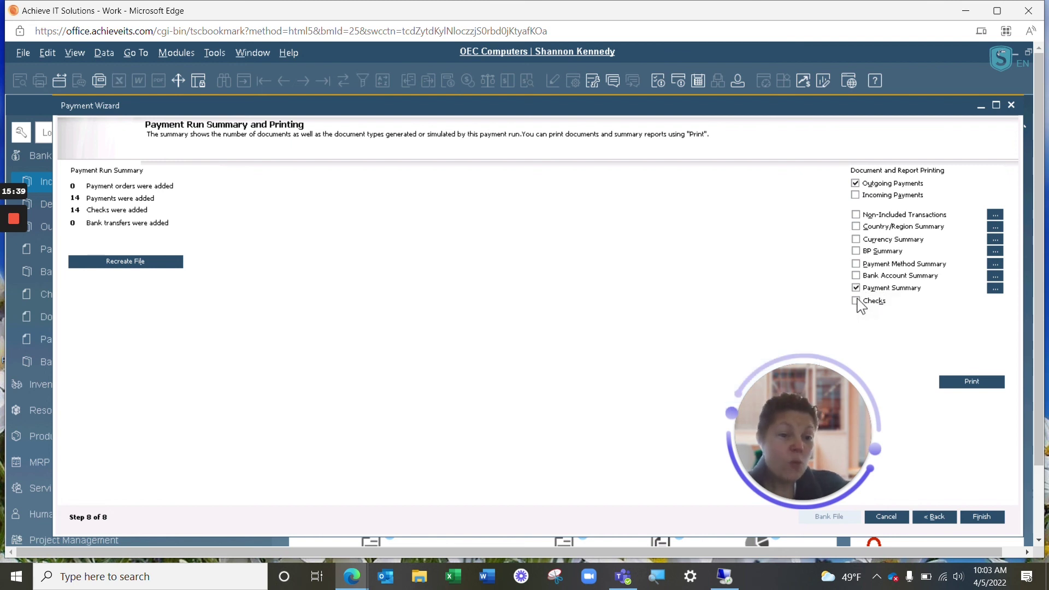
- Review the checks report behind Payment Summary, close it, and finish the Payment Wizard
{"action": "left_click", "coordinate": [996, 290]}
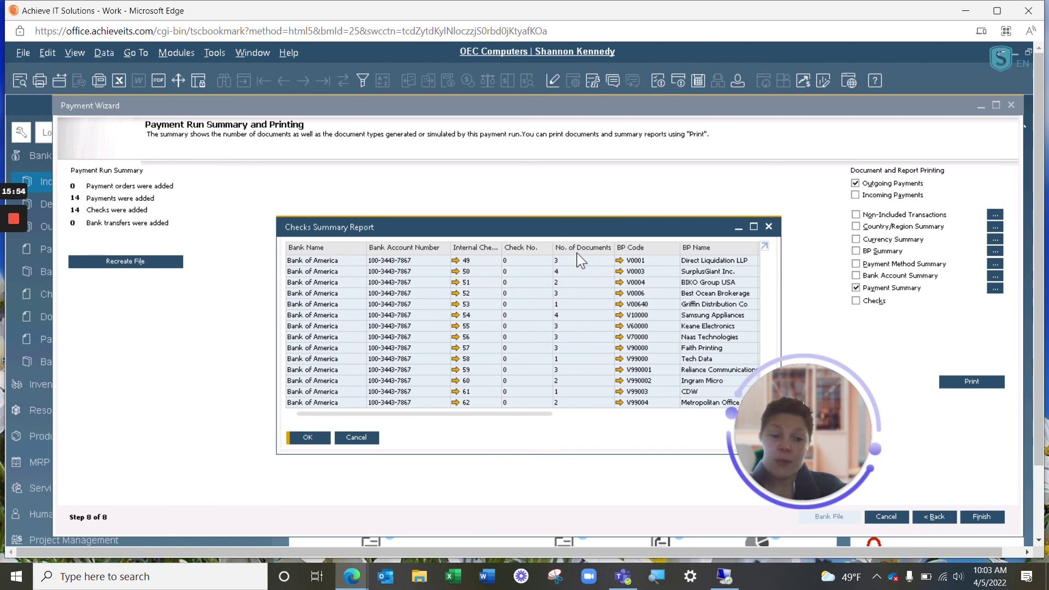
{"action": "left_click", "coordinate": [769, 227]}
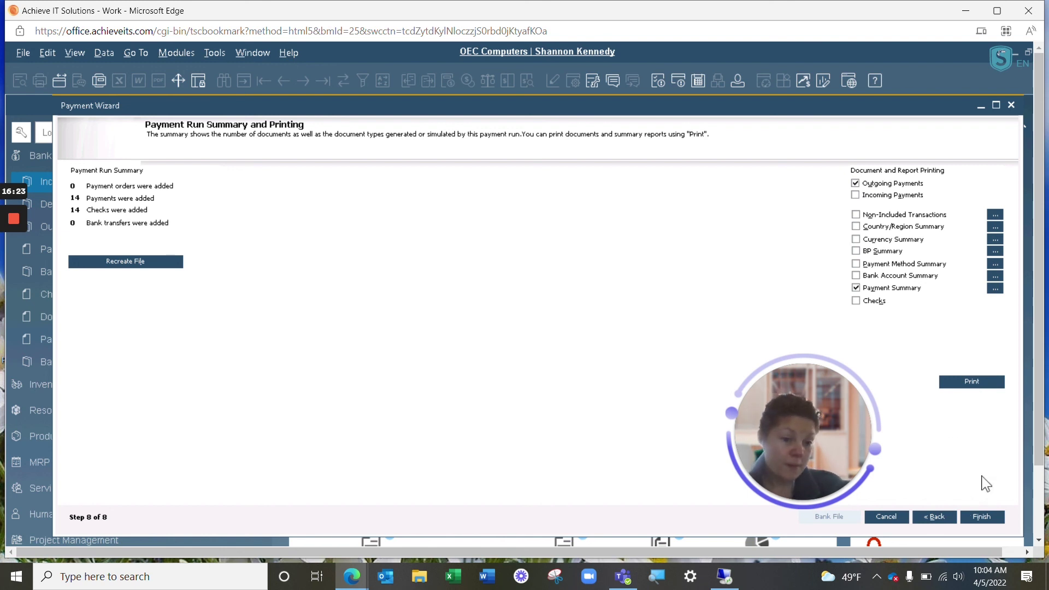
{"action": "left_click", "coordinate": [982, 518]}
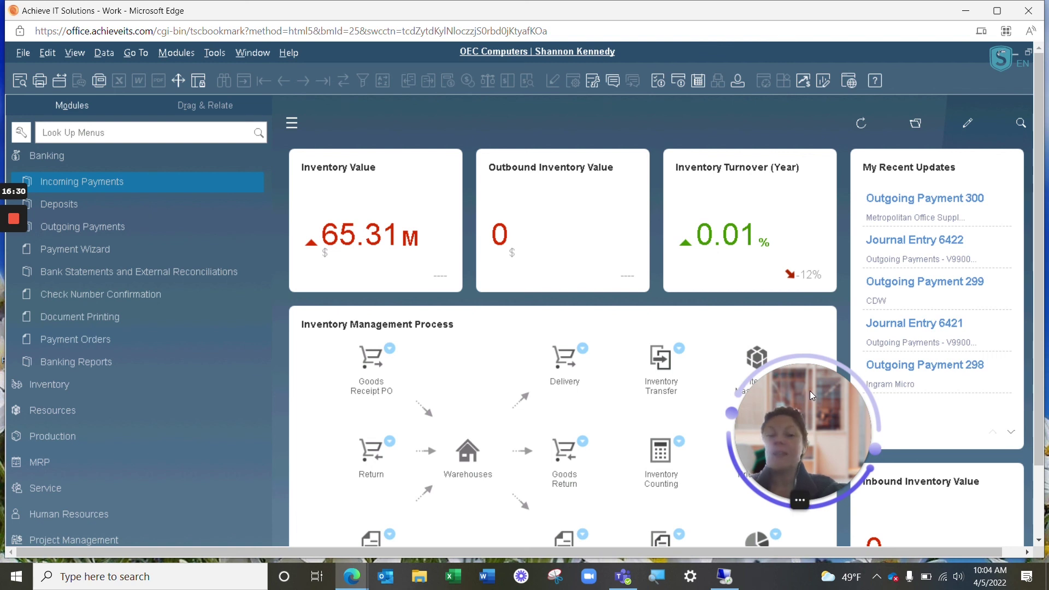
- Reopen the Payment Wizard, list the saved and executed payment runs, select the run dated 04/05/2022 to check it, and close the wizard
{"action": "left_click", "coordinate": [97, 247]}
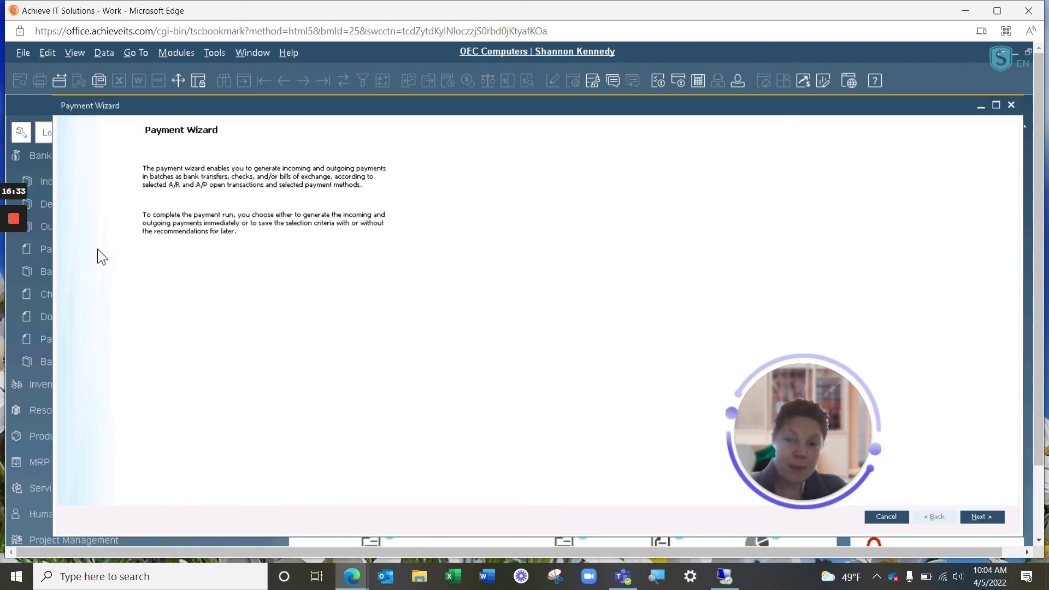
{"action": "left_click", "coordinate": [984, 517]}
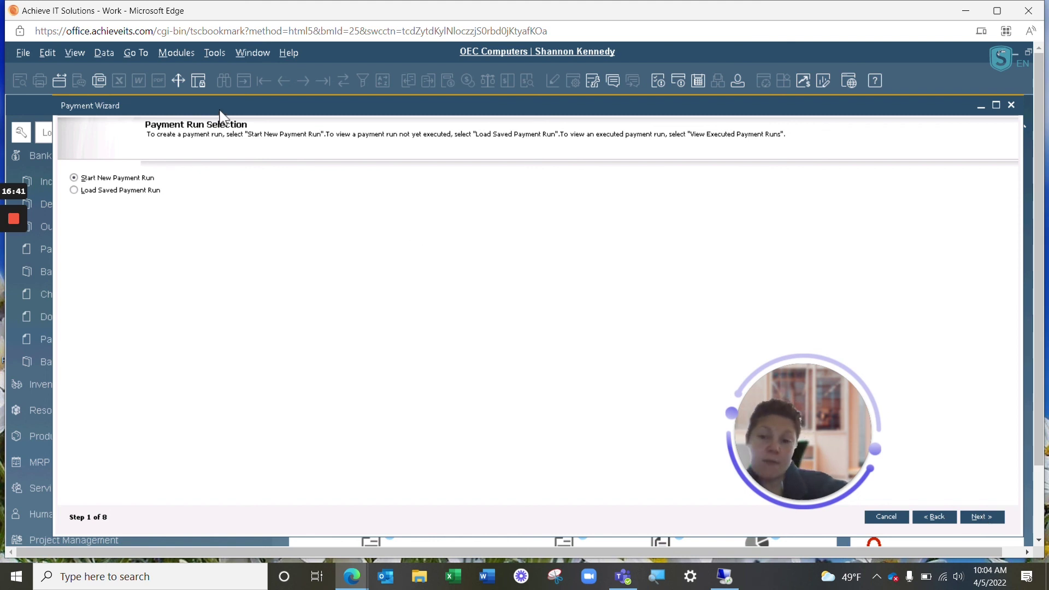
{"action": "left_click", "coordinate": [91, 192]}
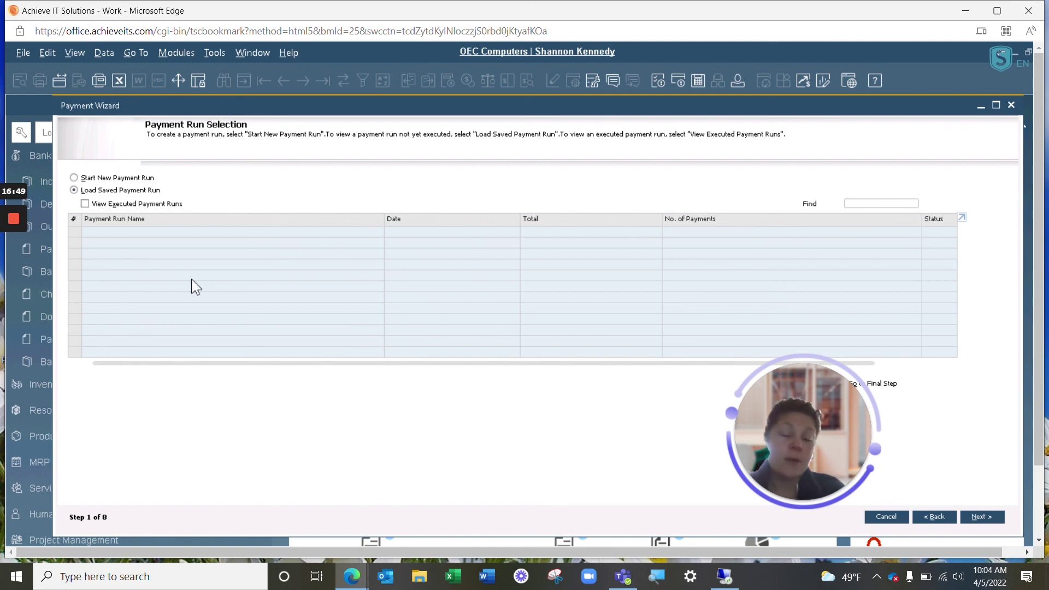
{"action": "left_click", "coordinate": [85, 204]}
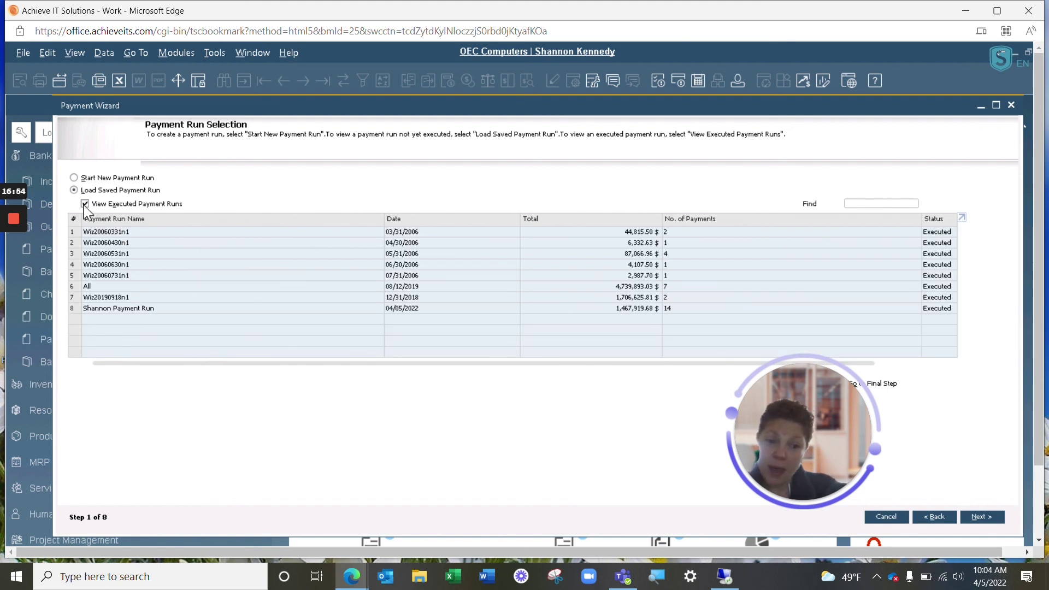
{"action": "left_click", "coordinate": [75, 308]}
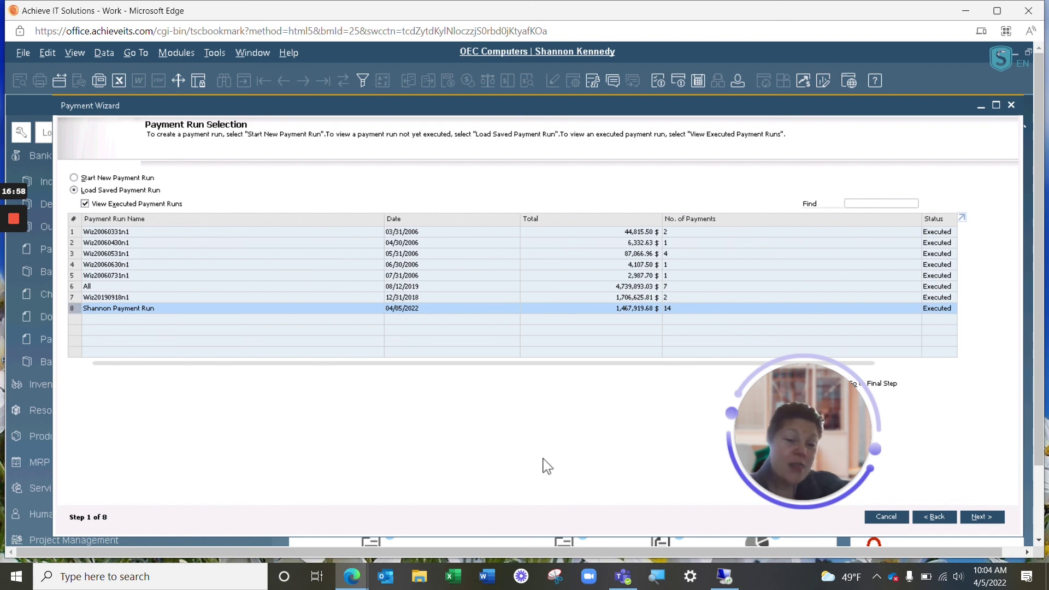
{"action": "left_click_drag", "start_coordinate": [804, 427], "coordinate": [690, 444]}
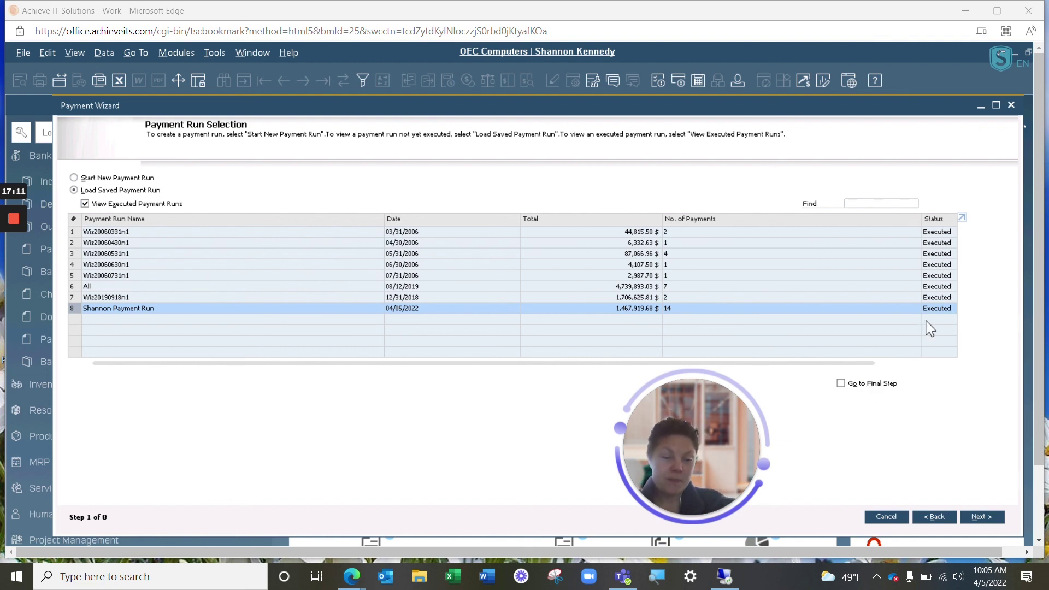
{"action": "left_click", "coordinate": [1012, 105]}
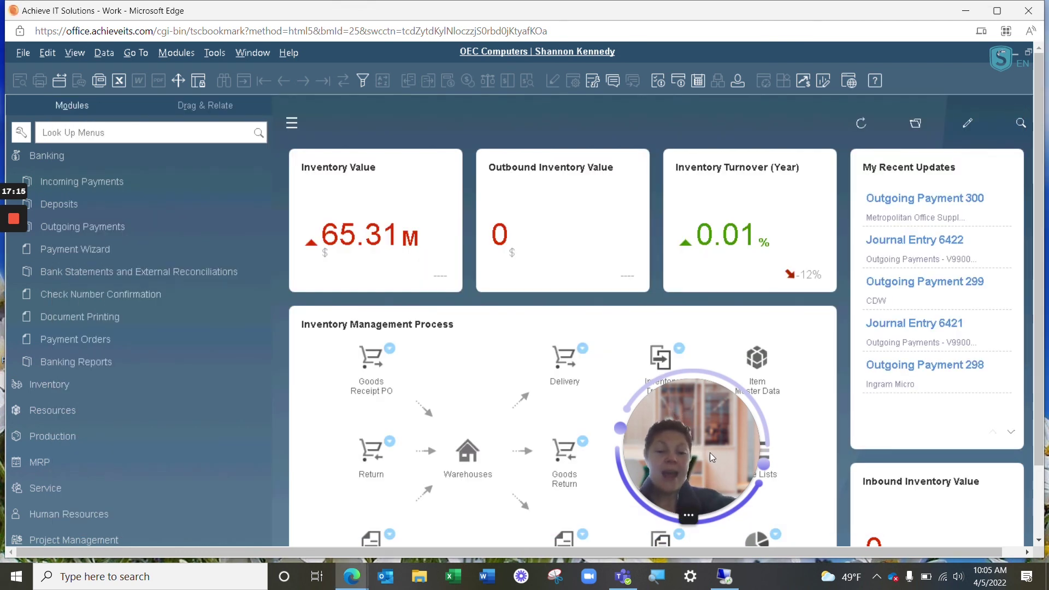
{"action": "left_click_drag", "start_coordinate": [709, 452], "coordinate": [953, 462]}
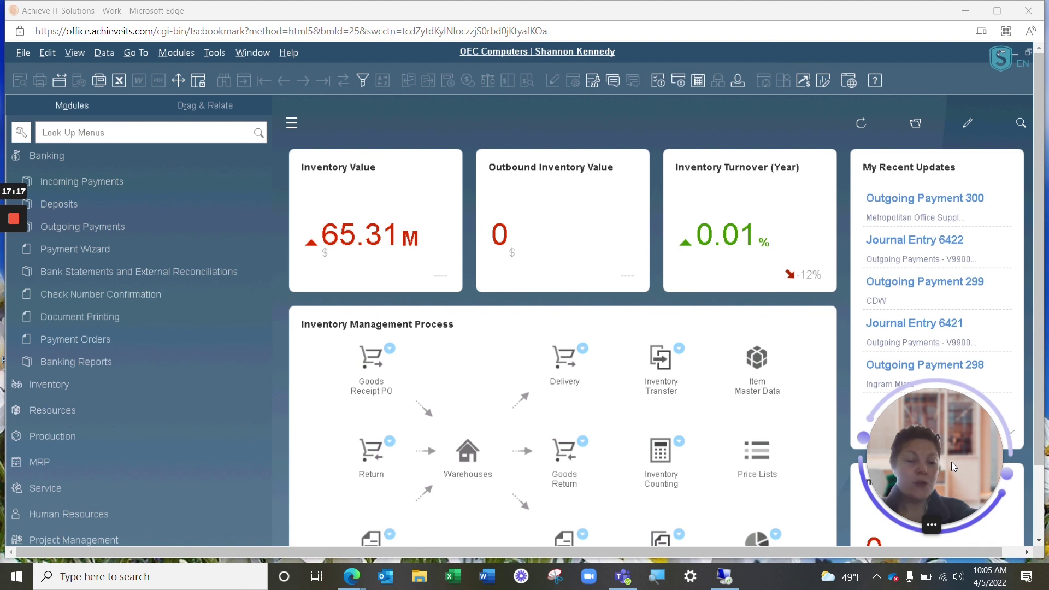